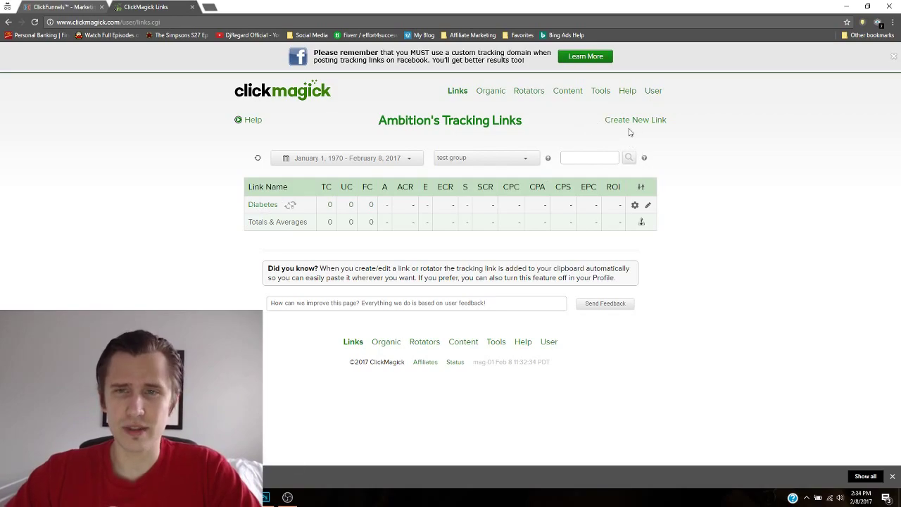
- Expand the Diabetes link, select its tracking URL ending in /diabetes, then collapse the panel
click(257, 205)
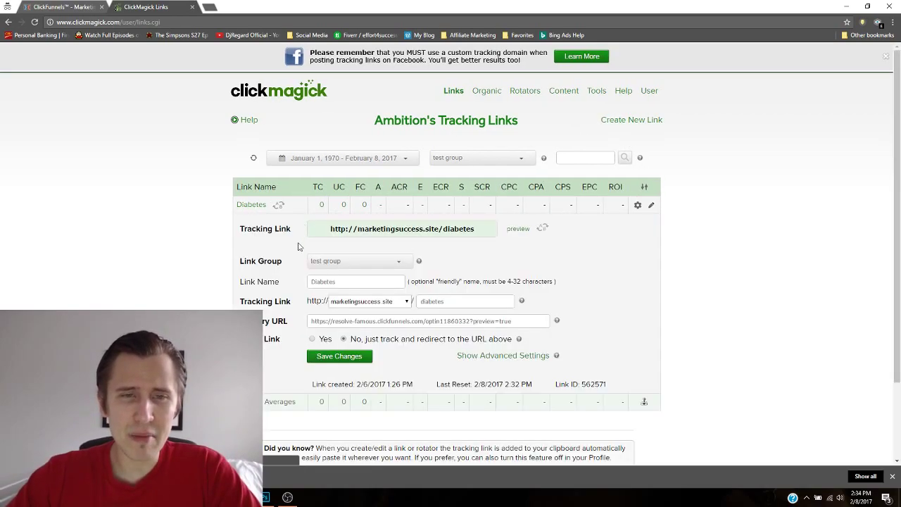
click(460, 228)
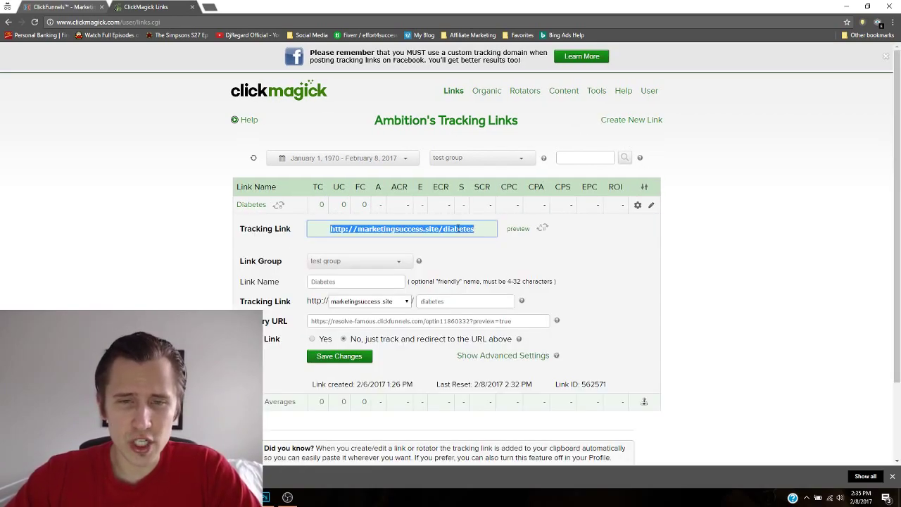
click(464, 230)
triple_click(448, 231)
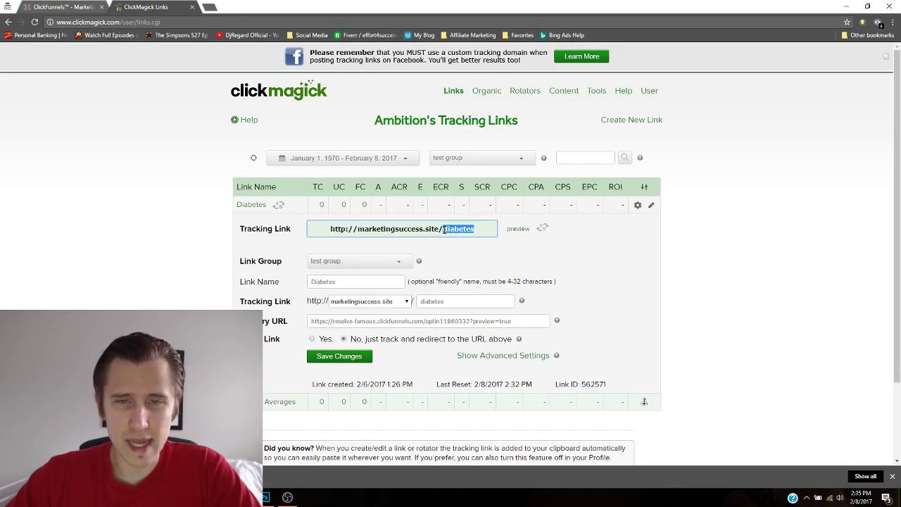
click(447, 231)
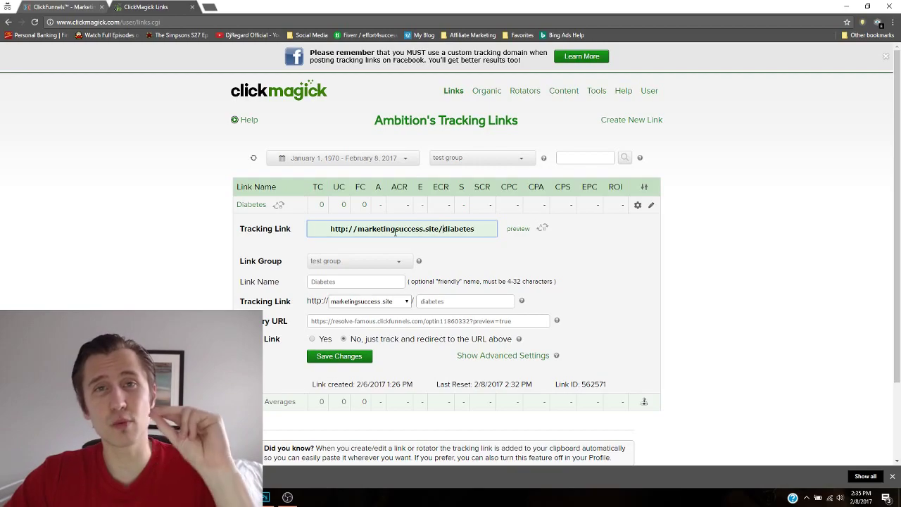
click(251, 205)
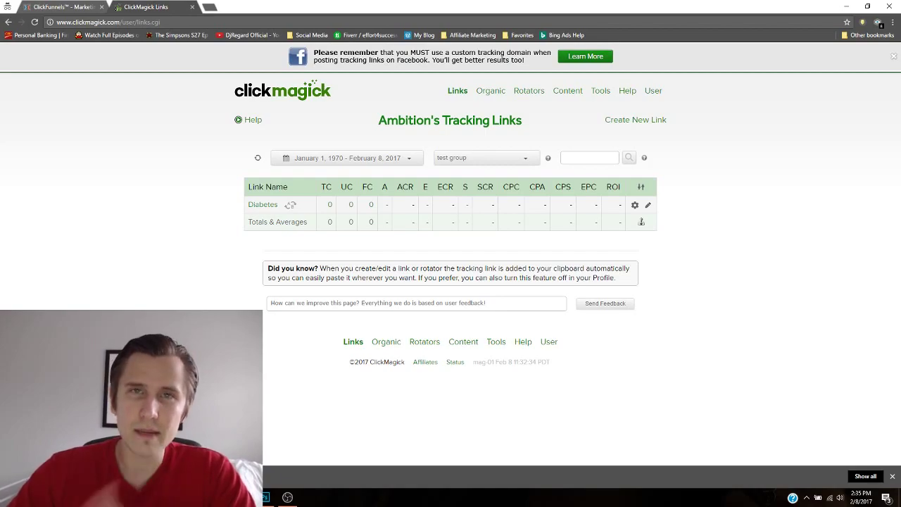
- Copy the Diabetes tracking URL from ClickMagick's link edit panel
key(alt+Tab)
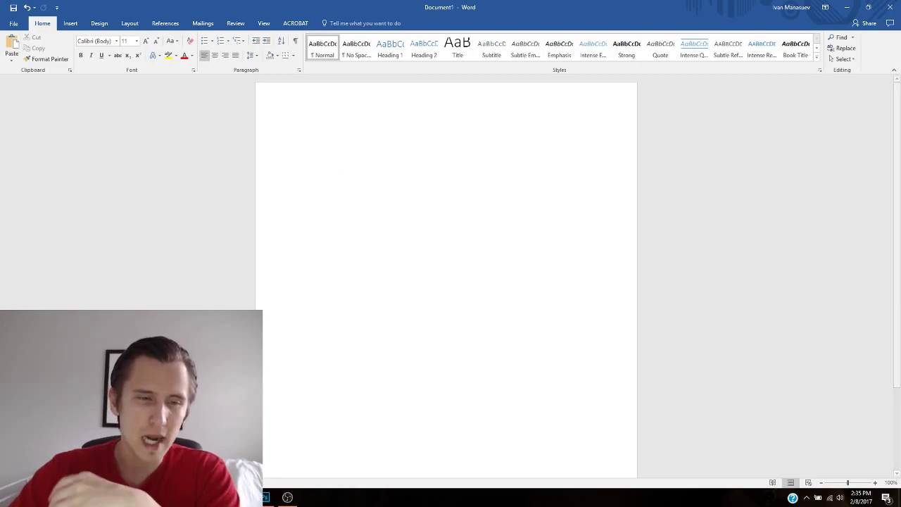
key(alt+Tab)
click(257, 205)
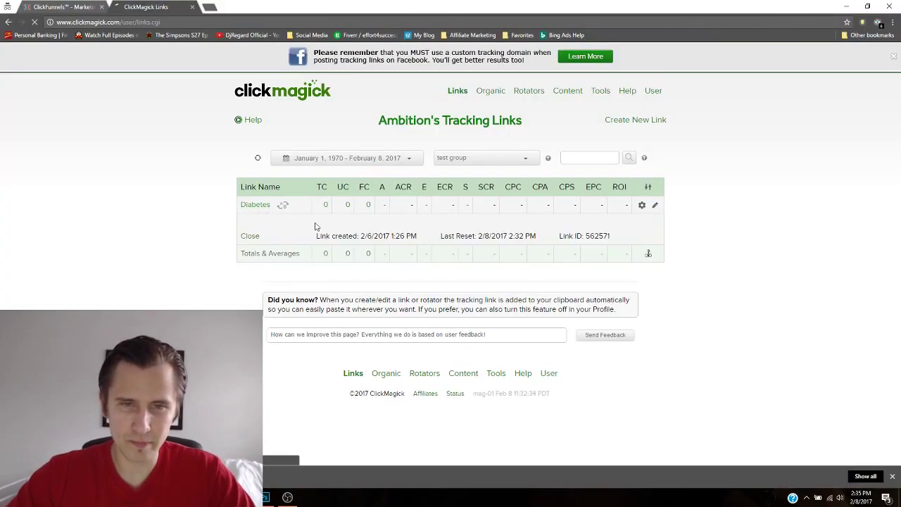
click(395, 228)
key(ctrl+c)
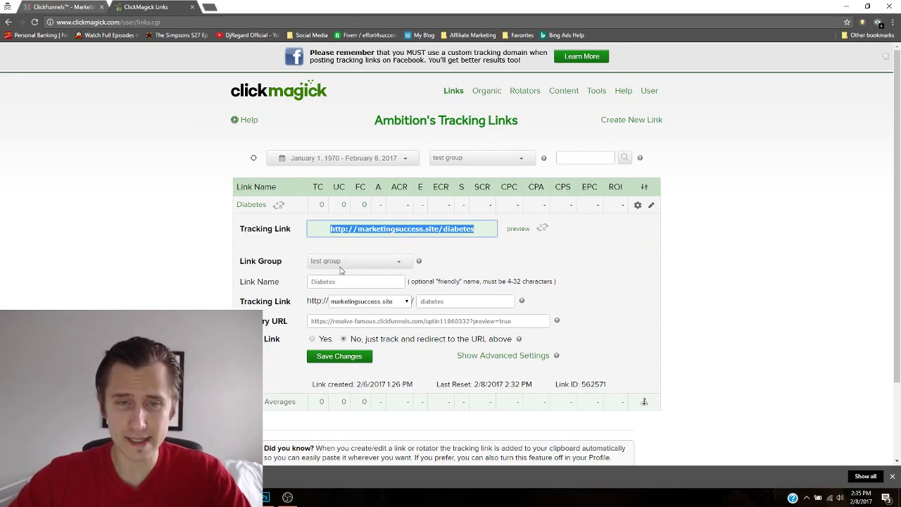
- Paste the tracking URL into the Word document with the label 'Google ads:'
key(alt+Tab)
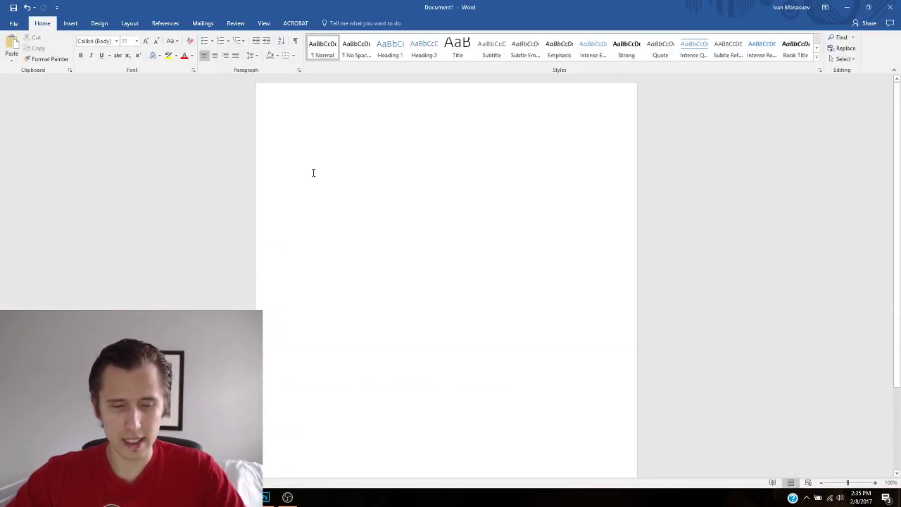
key(ctrl+v)
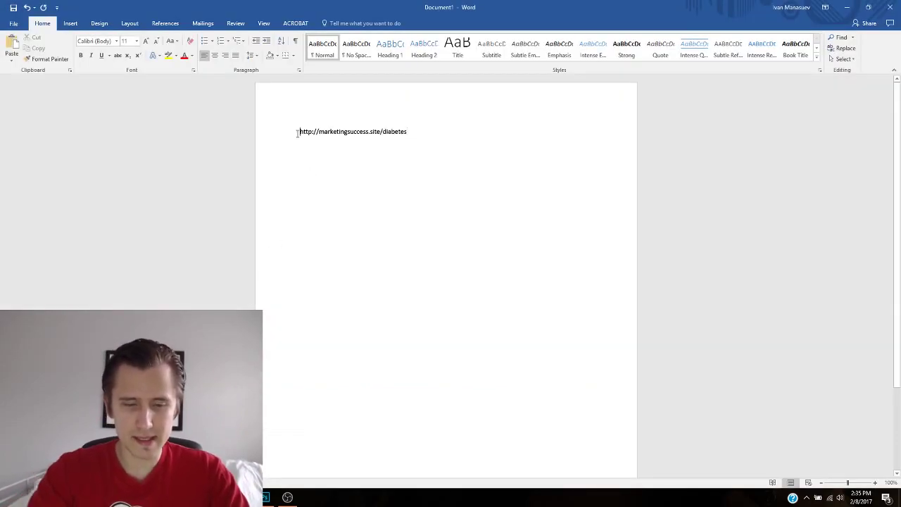
text(Google ads:)
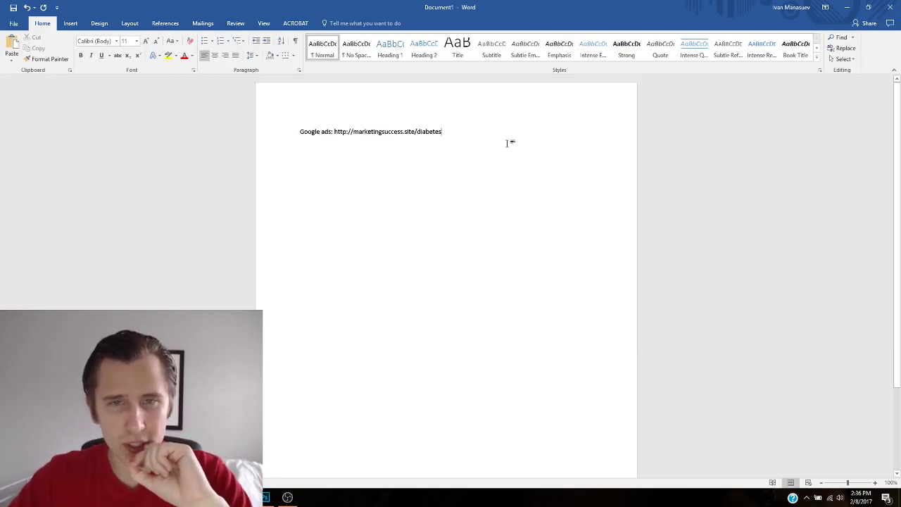
- Zoom in and append '/googleads/ad1' to the Diabetes tracking URL
scroll(481, 194, up, 1)
scroll(481, 195, up, 5)
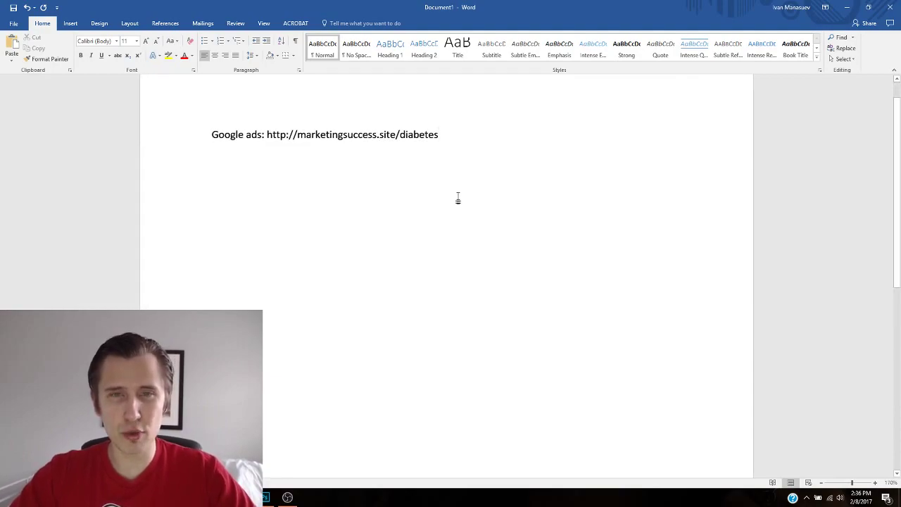
scroll(458, 198, up, 1)
text(/)
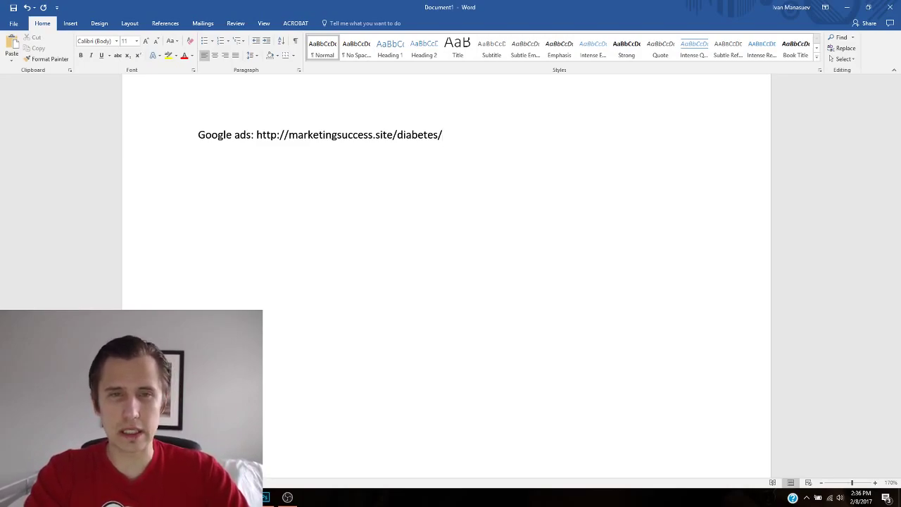
text(googleads)
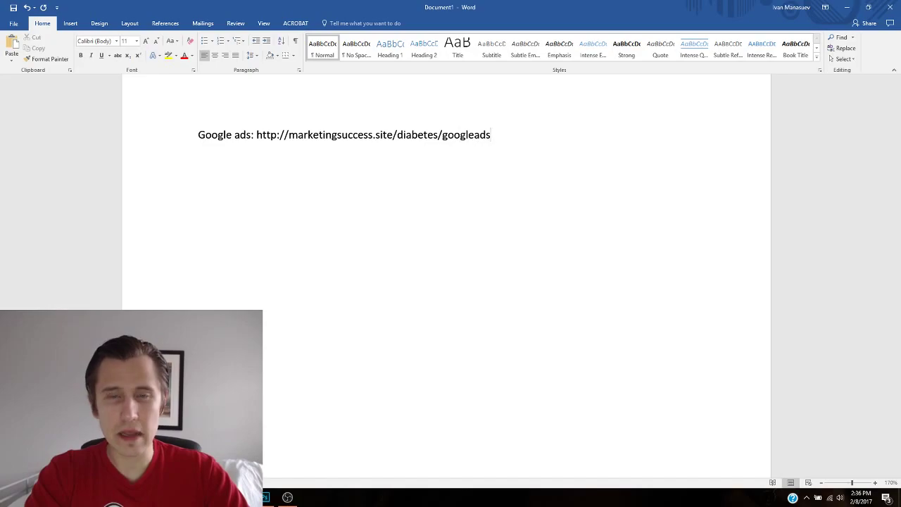
text(/)
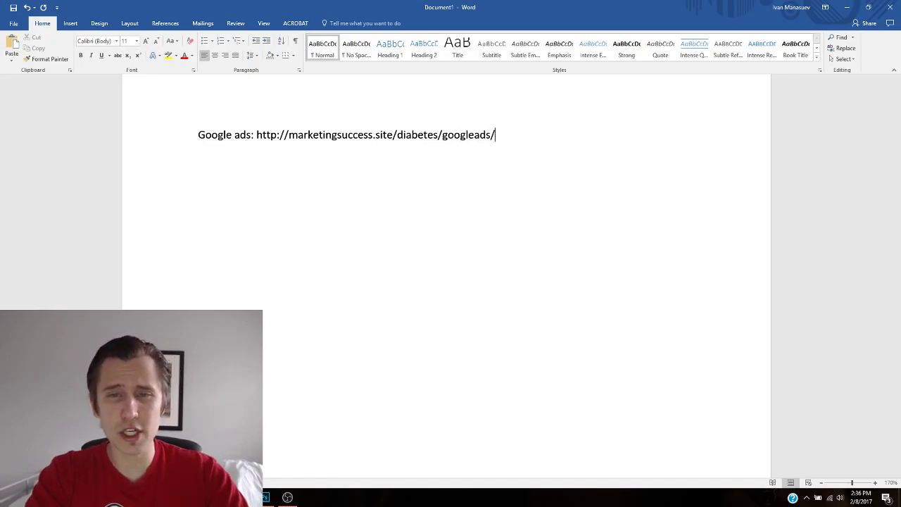
text(ad1)
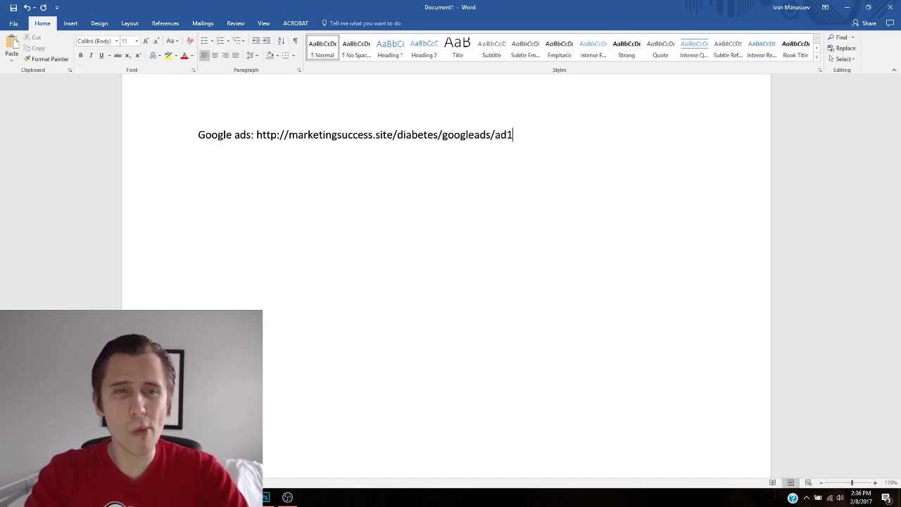
key(Return)
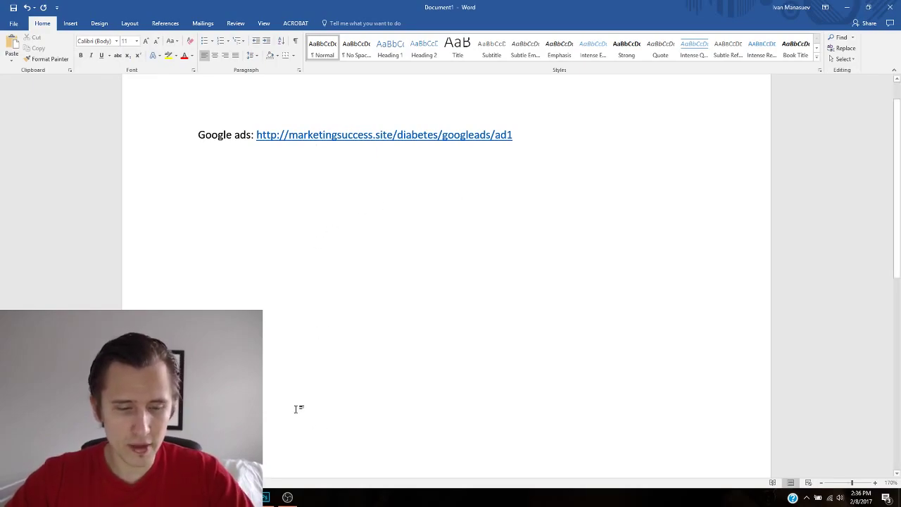
- Add a second line with the base URL plus '/googleads/ad2'
key(ctrl+v)
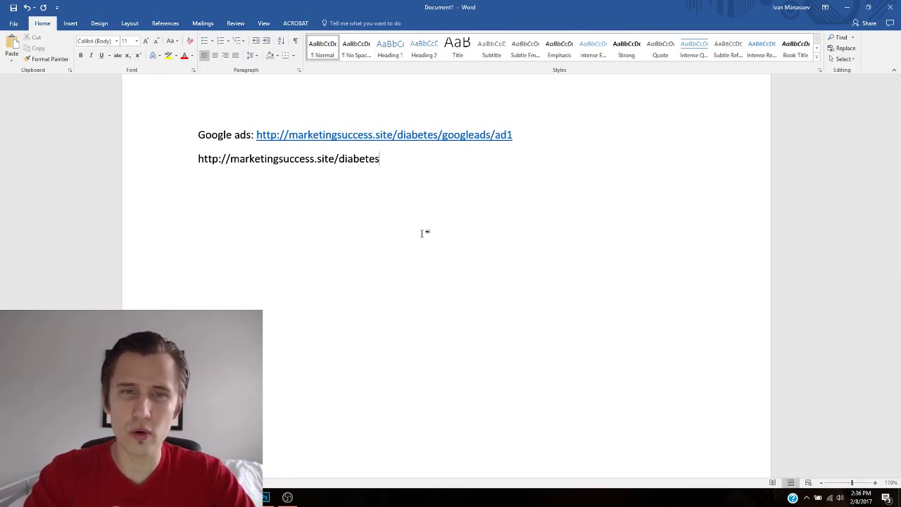
text(/googleads/ad2)
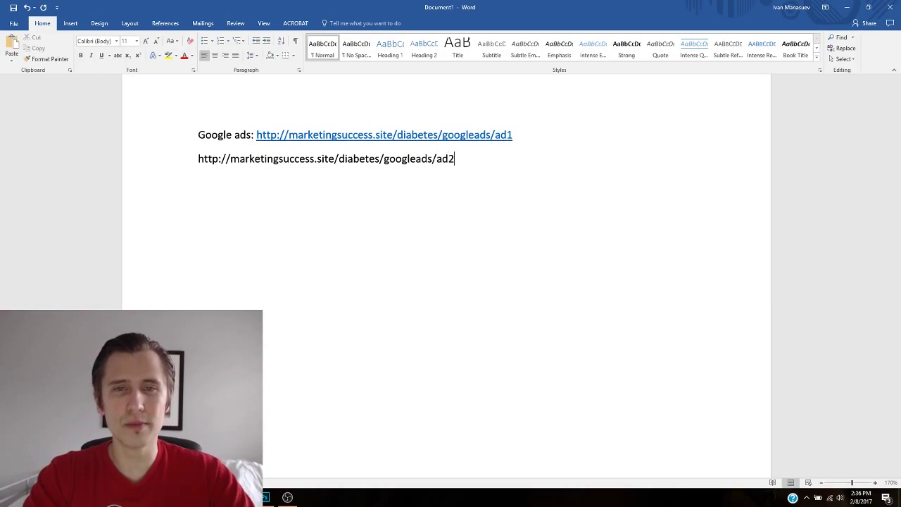
key(Return)
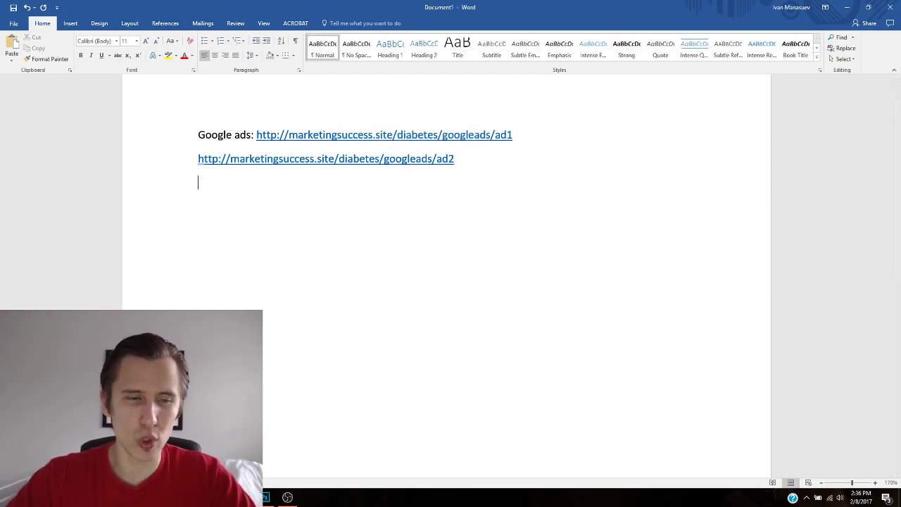
key(alt+Tab)
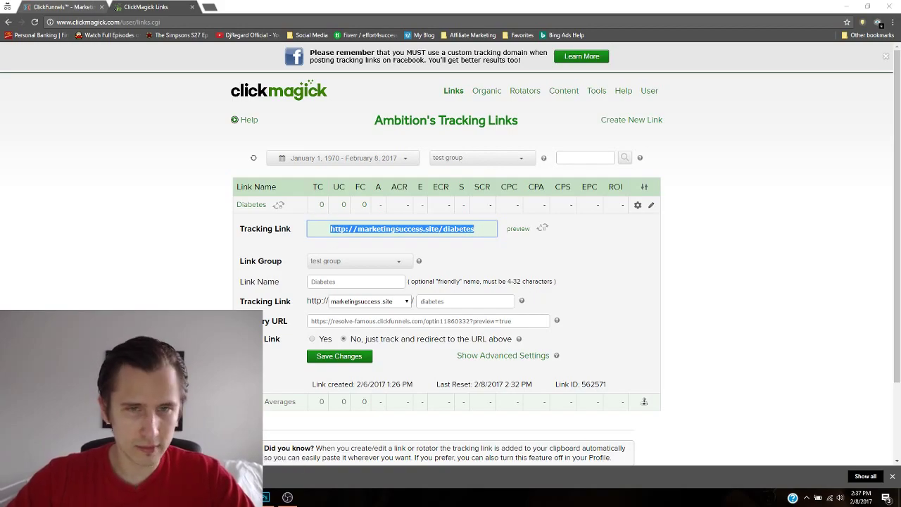
- Add a 'Facebook ads:' line with the base URL plus '/facebook-ad1'
key(alt+Tab)
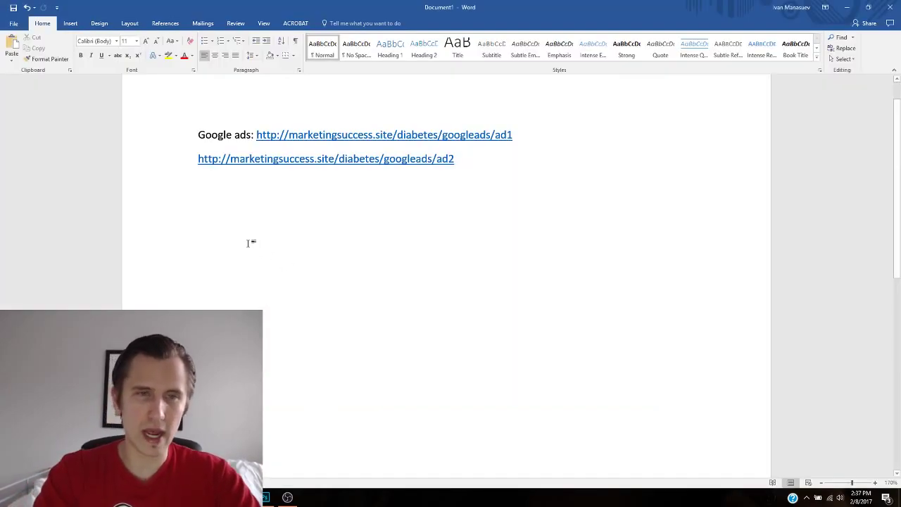
text(Facebook ads:)
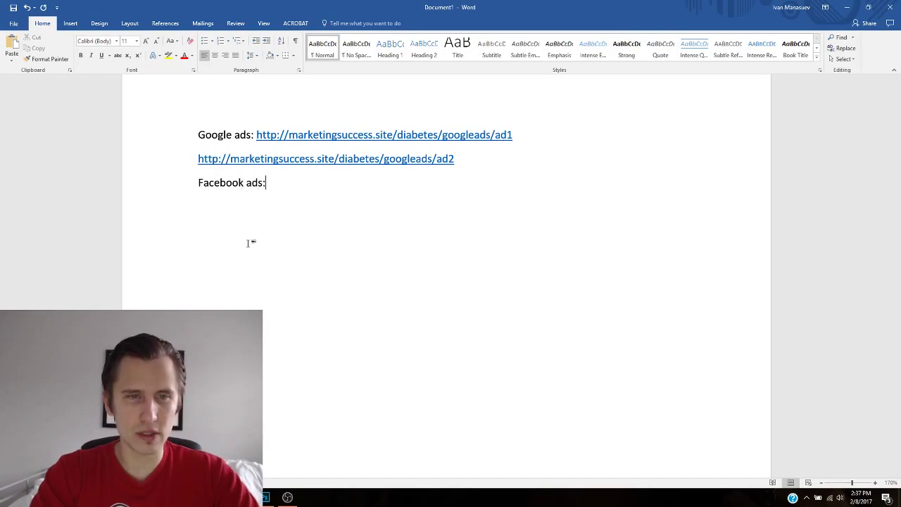
key(ctrl+v)
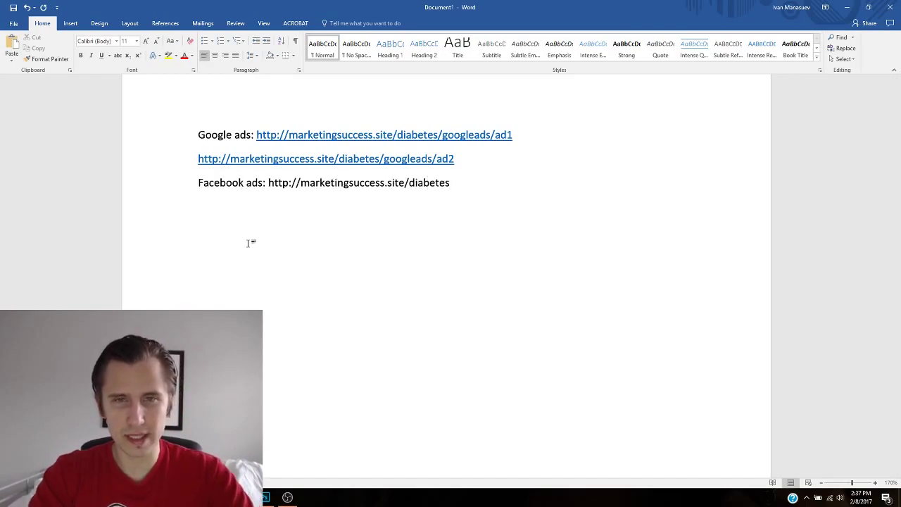
text(/facebook)
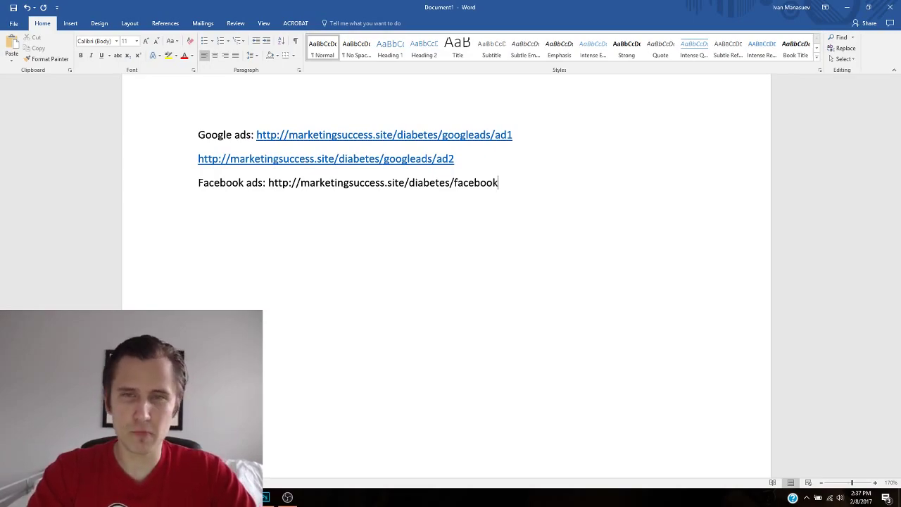
text(-ad1)
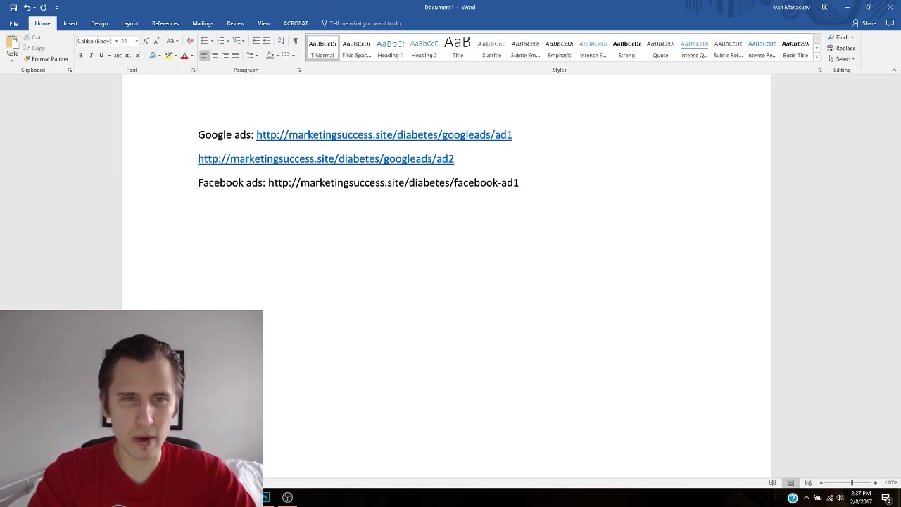
key(Return)
- Add a 'YouTube ads:' line with the base URL plus '/Youtube/video1'
text(YouTube ads:)
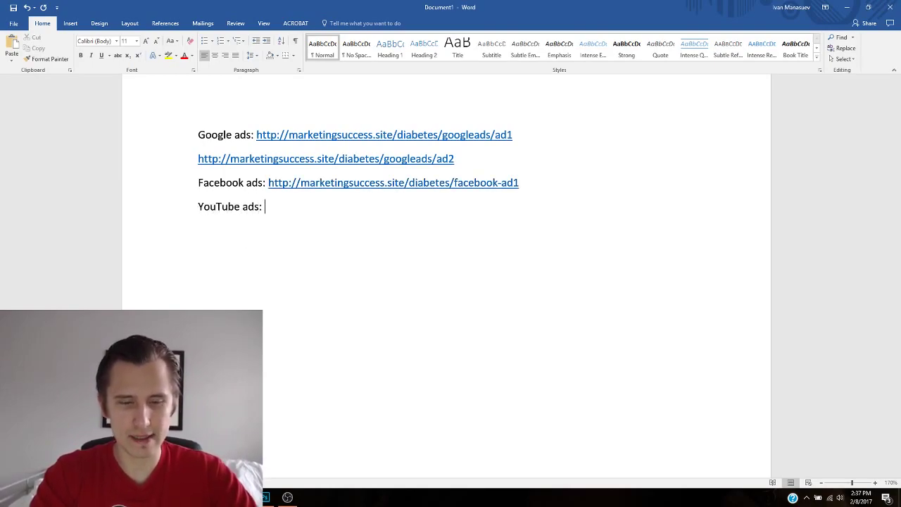
key(ctrl+v)
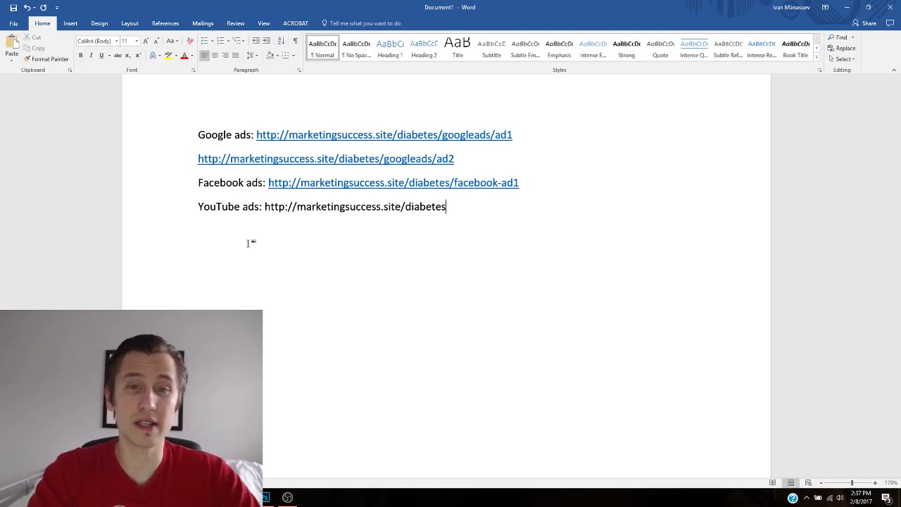
text(/)
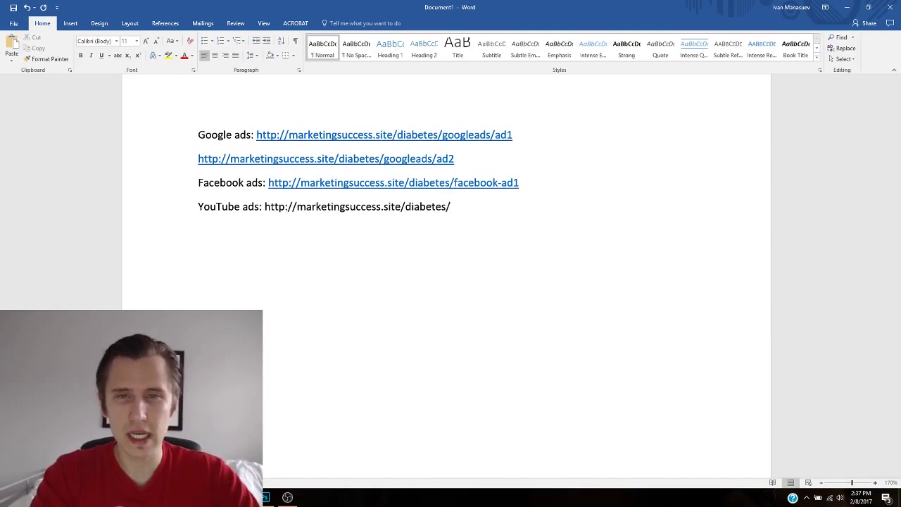
text(Youtube)
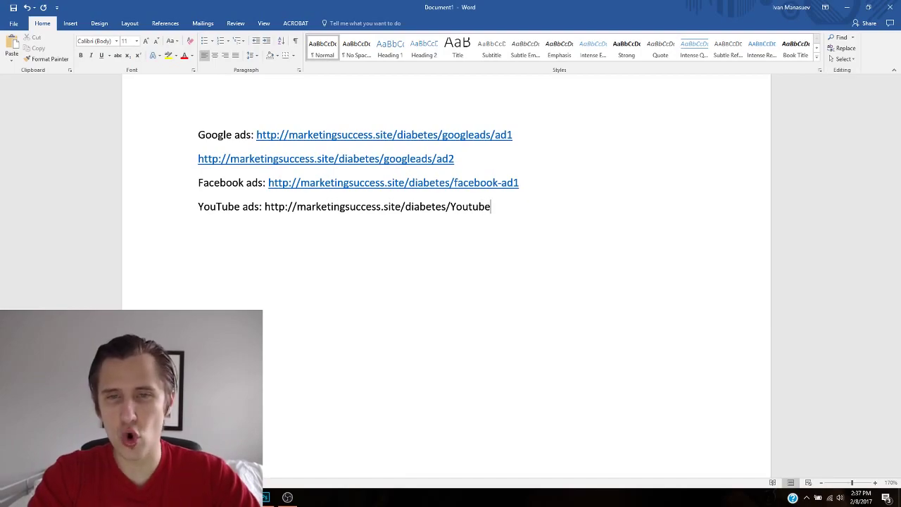
text(/)
text(video1)
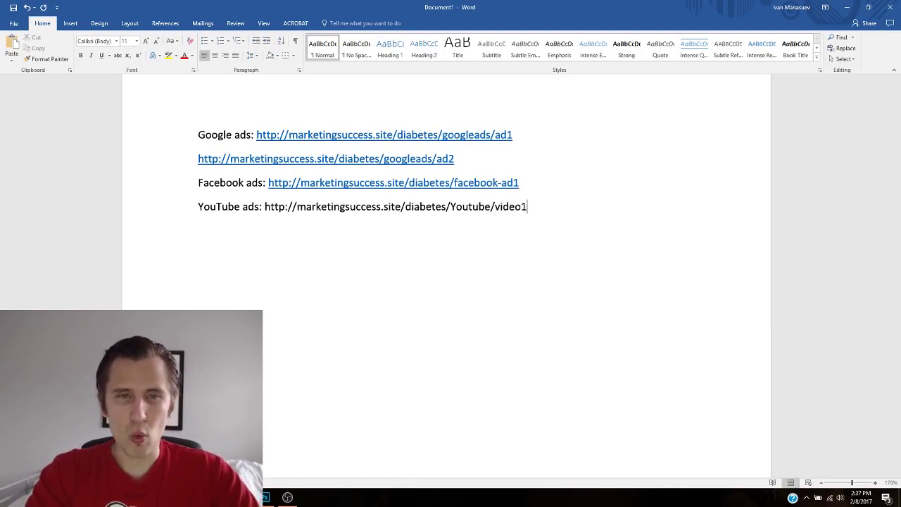
key(Return)
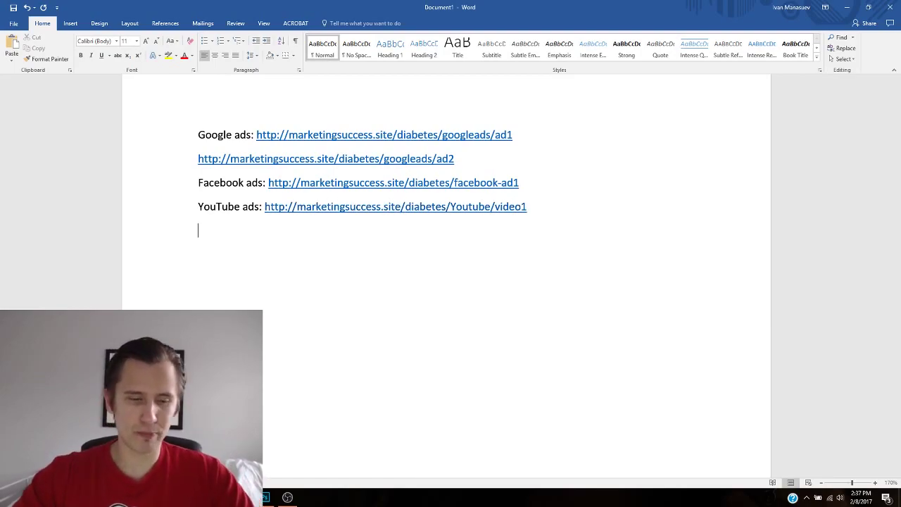
scroll(334, 233, down, 2)
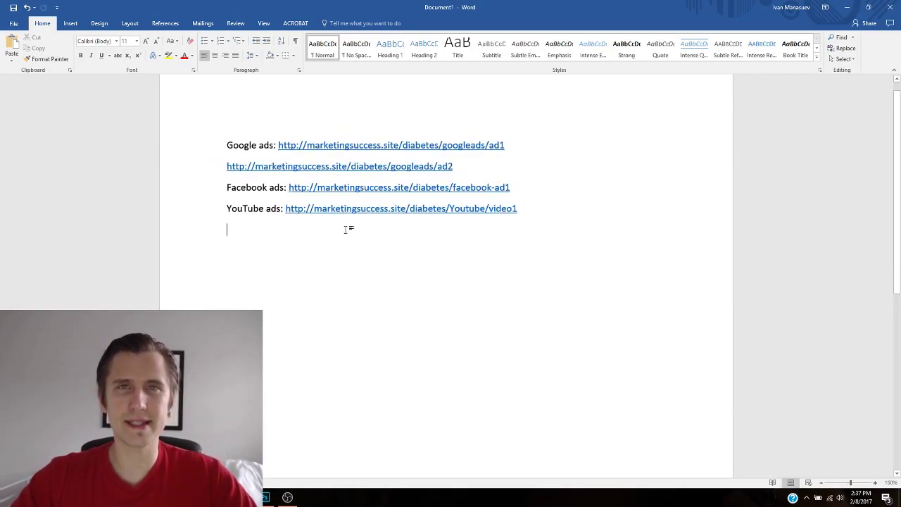
scroll(346, 230, up, 1)
key(alt+Tab)
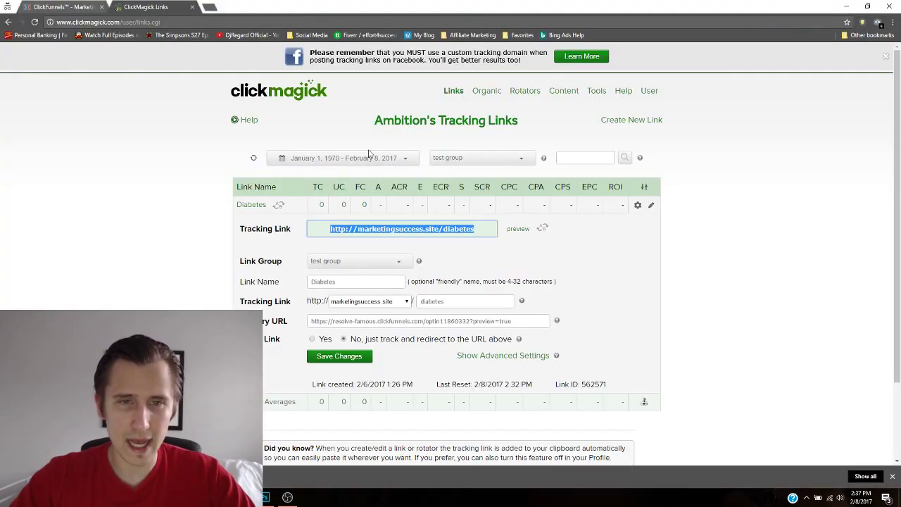
- Refresh the ClickMagick links page and dismiss the Diabetes gear menu unused
click(253, 156)
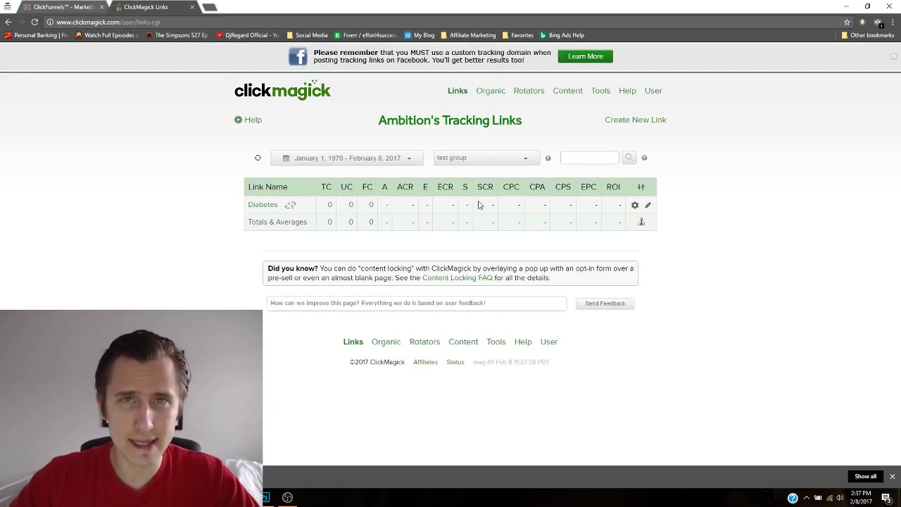
click(648, 206)
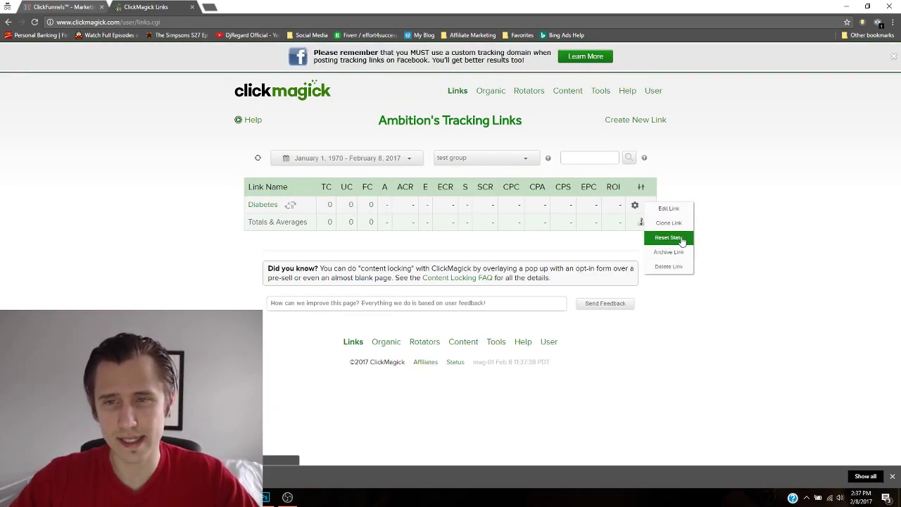
click(191, 217)
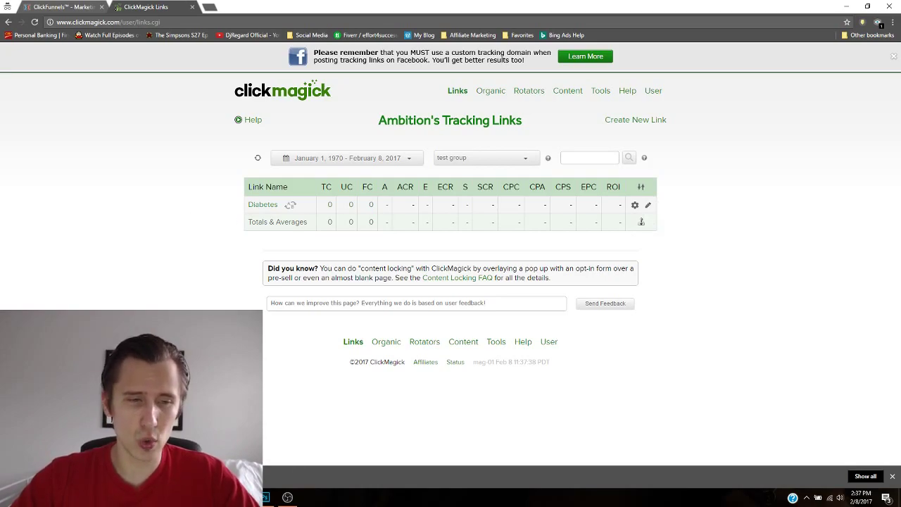
key(alt+Tab)
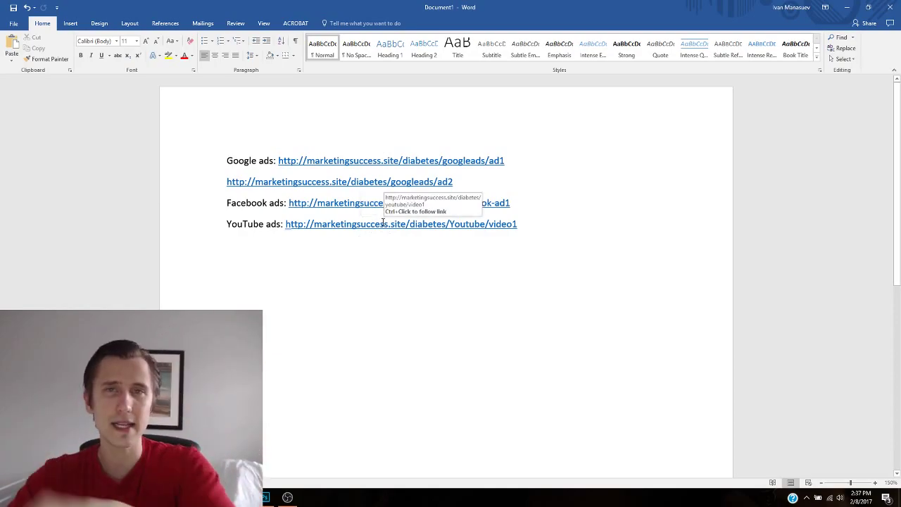
- Open the googleads/ad1 and googleads/ad2 links in the browser to register clicks
right_click(367, 163)
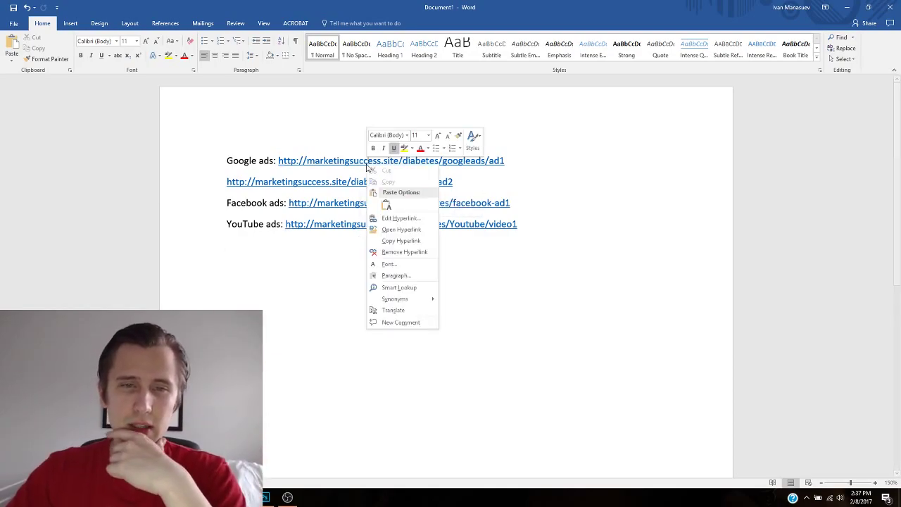
click(415, 230)
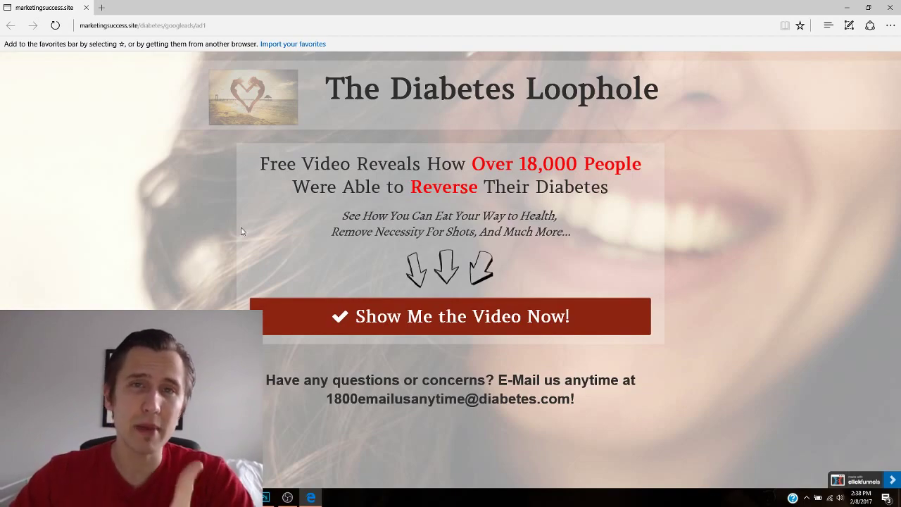
click(889, 8)
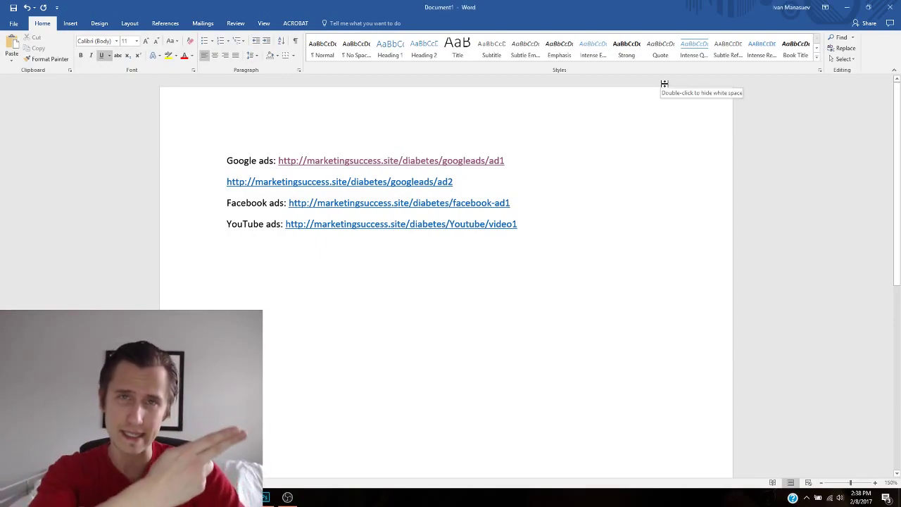
right_click(397, 181)
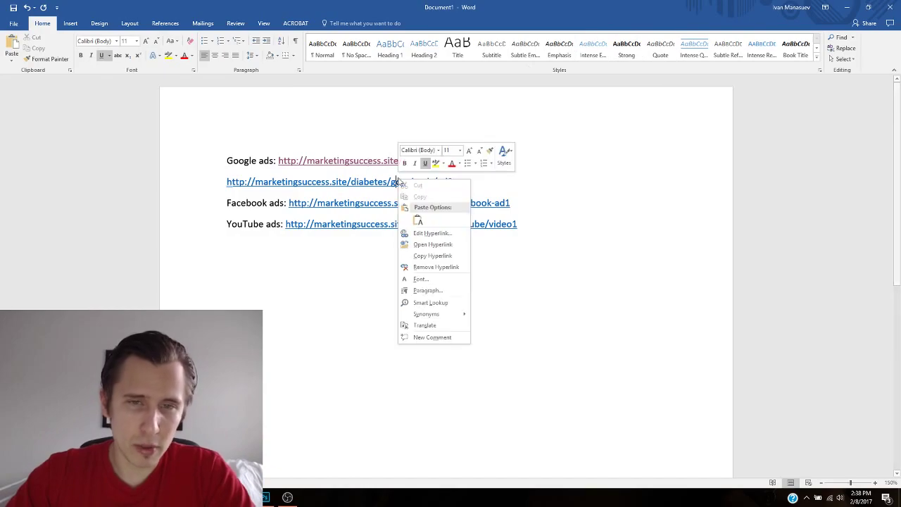
click(439, 245)
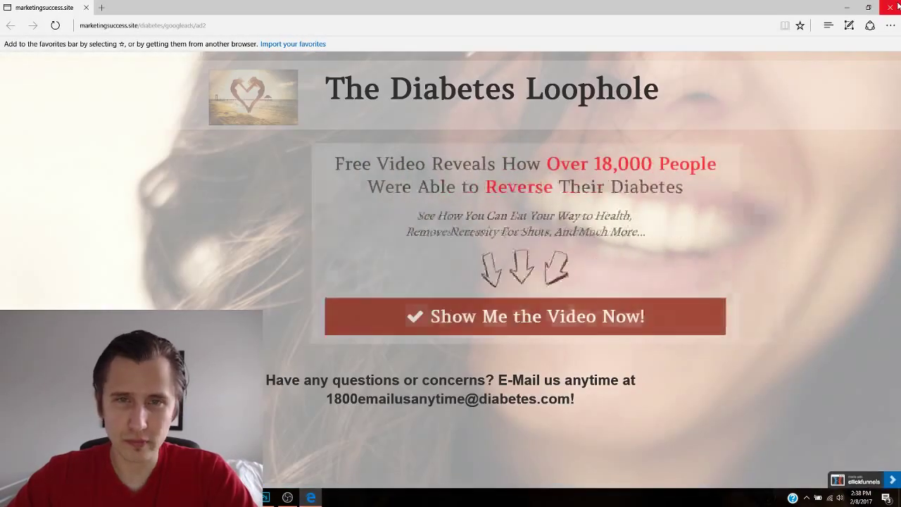
click(898, 5)
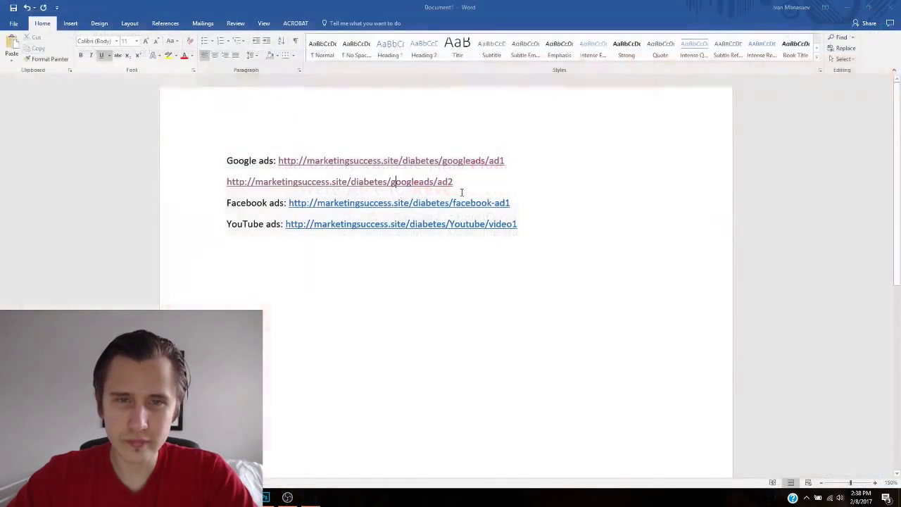
- Open the facebook-ad1 link and check its sub-ID in the address bar
right_click(411, 204)
click(448, 269)
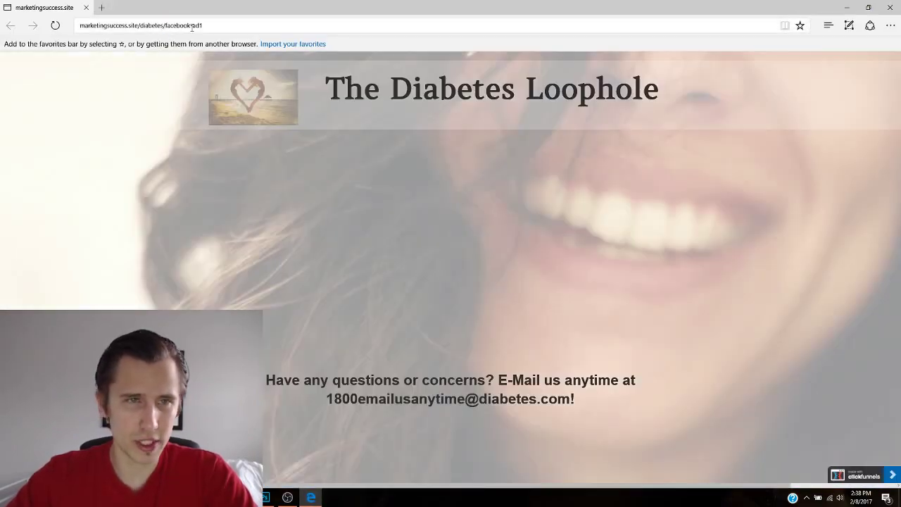
drag(210, 25, 187, 26)
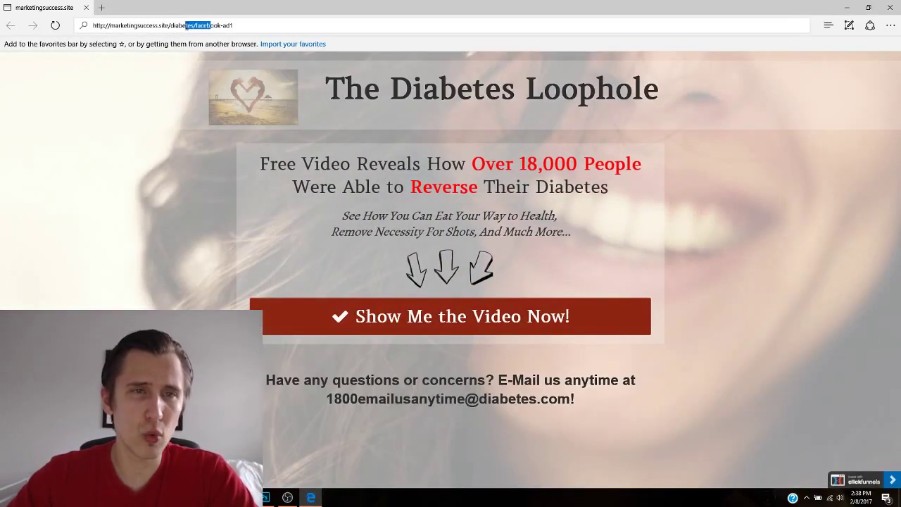
click(187, 26)
click(197, 26)
double_click(204, 26)
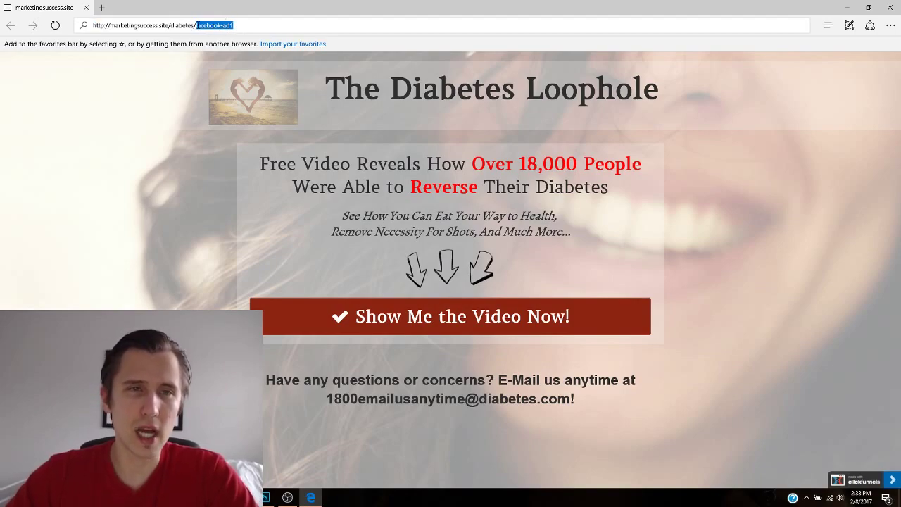
click(248, 24)
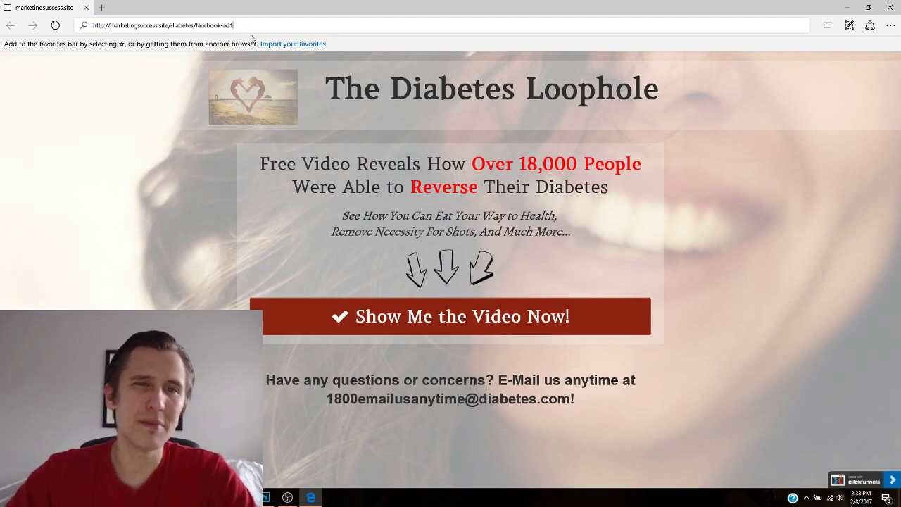
click(893, 8)
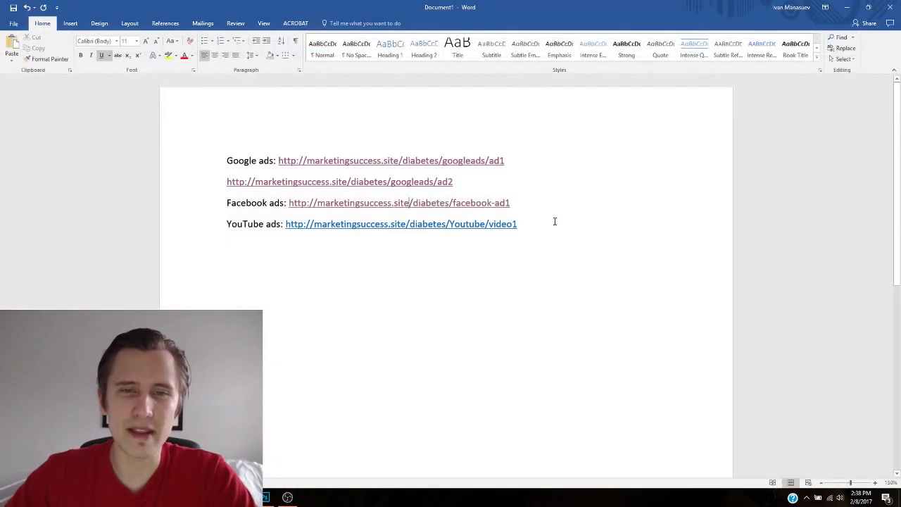
- Open the Youtube/video1 link in the browser to register a click
right_click(451, 224)
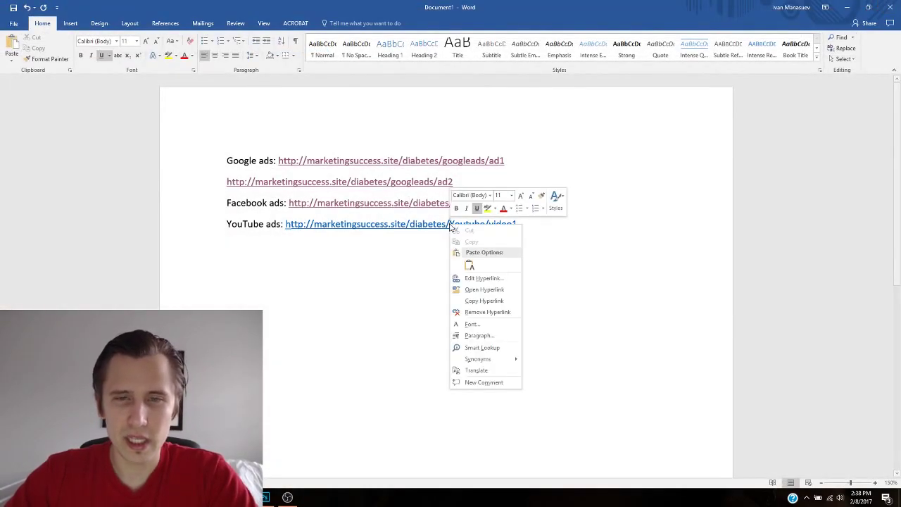
click(484, 290)
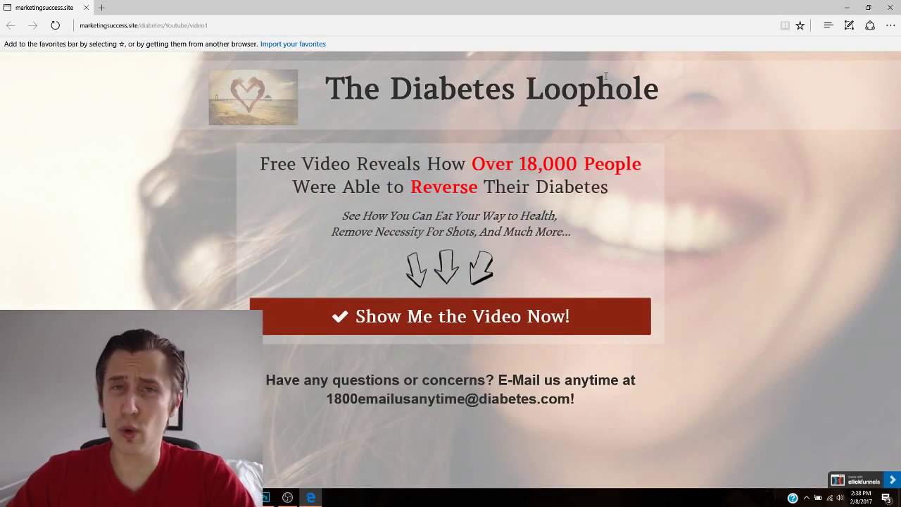
click(890, 7)
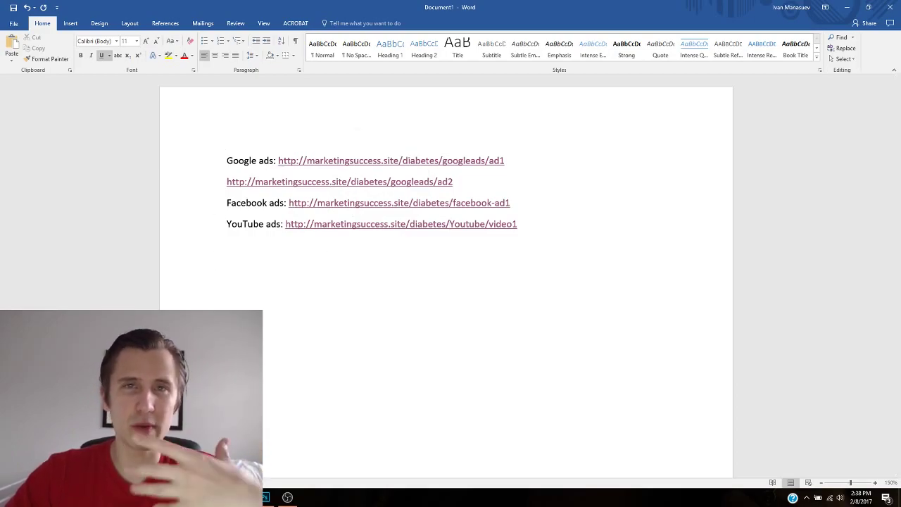
- Refresh ClickMagick's links page so the Diabetes link shows 8 total clicks
key(alt+Tab)
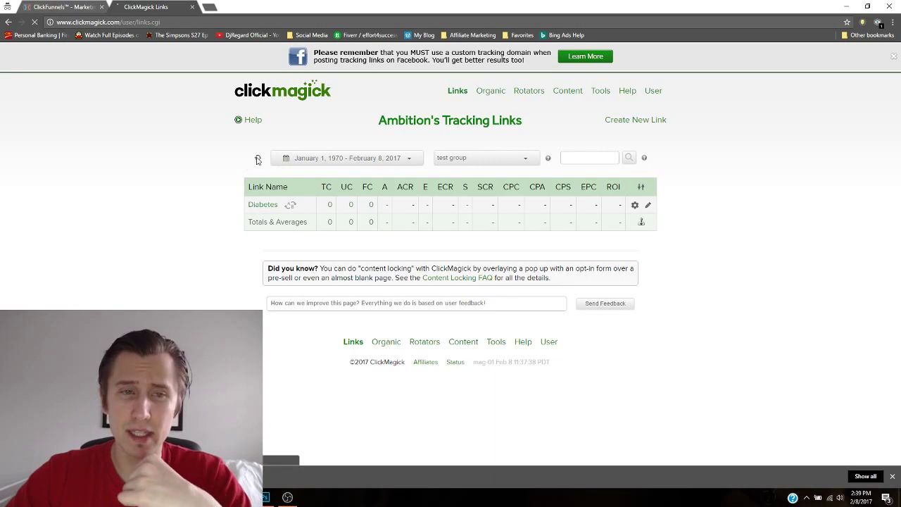
click(257, 158)
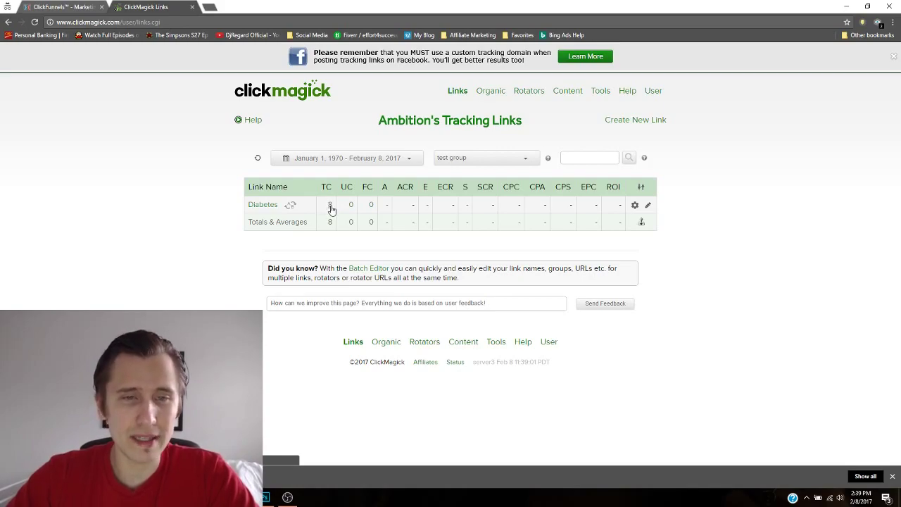
click(331, 209)
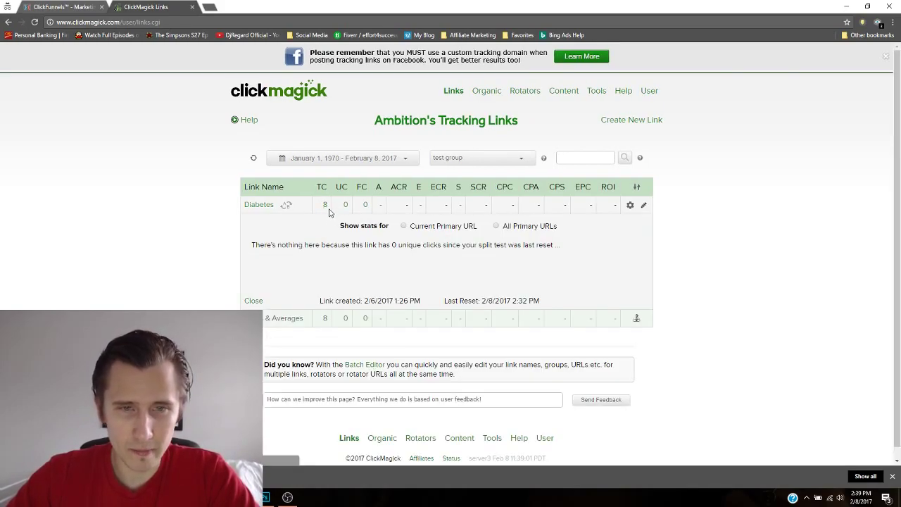
- Browse the Diabetes click log and split-test stats, then close the panel
click(325, 206)
click(329, 207)
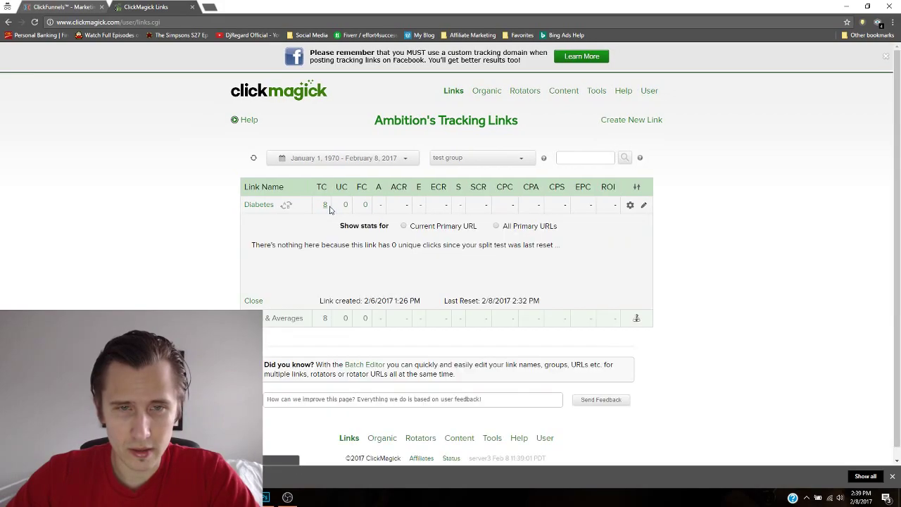
click(345, 207)
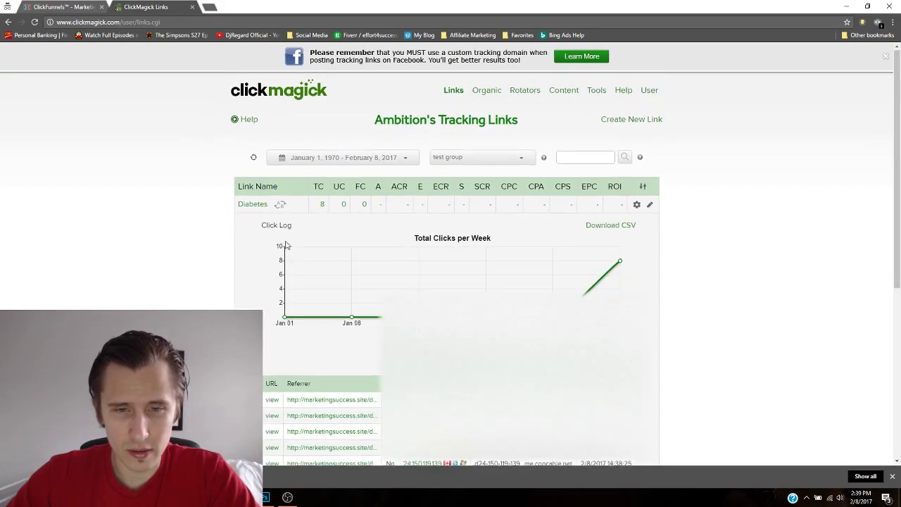
scroll(317, 169, down, 2)
click(324, 113)
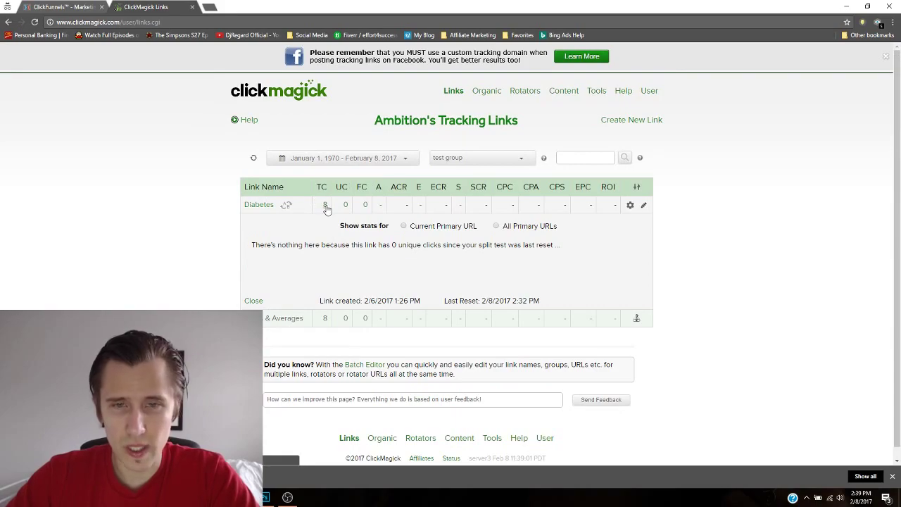
click(325, 207)
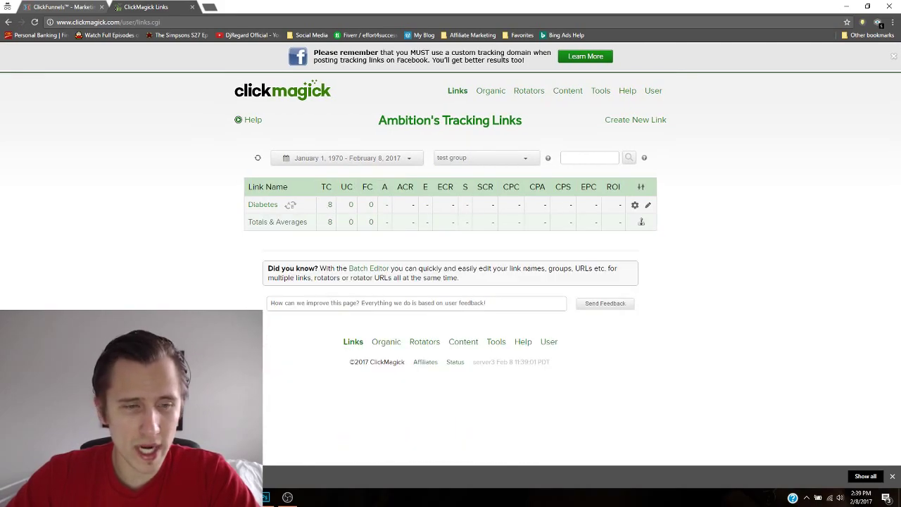
- Visit the Diabetes tracking URL in an incognito tab, then refresh to show 9 clicks, 1 unique
click(263, 204)
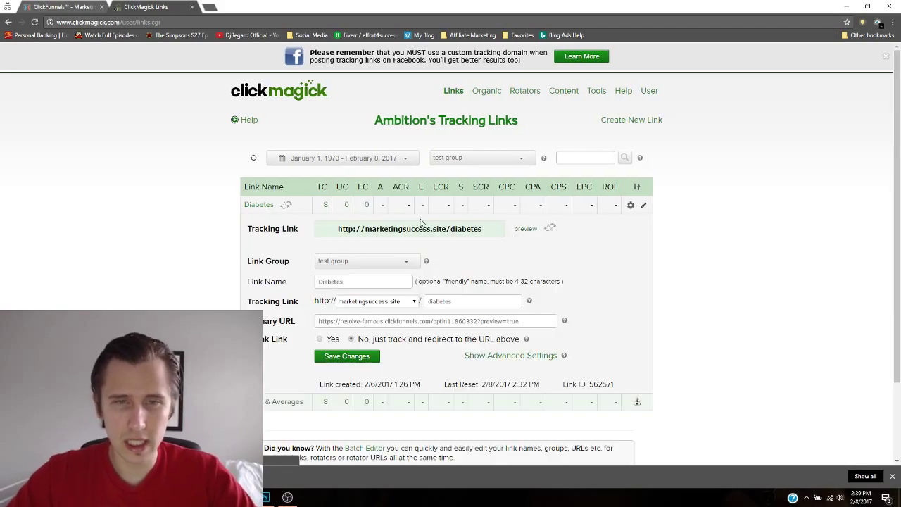
click(395, 229)
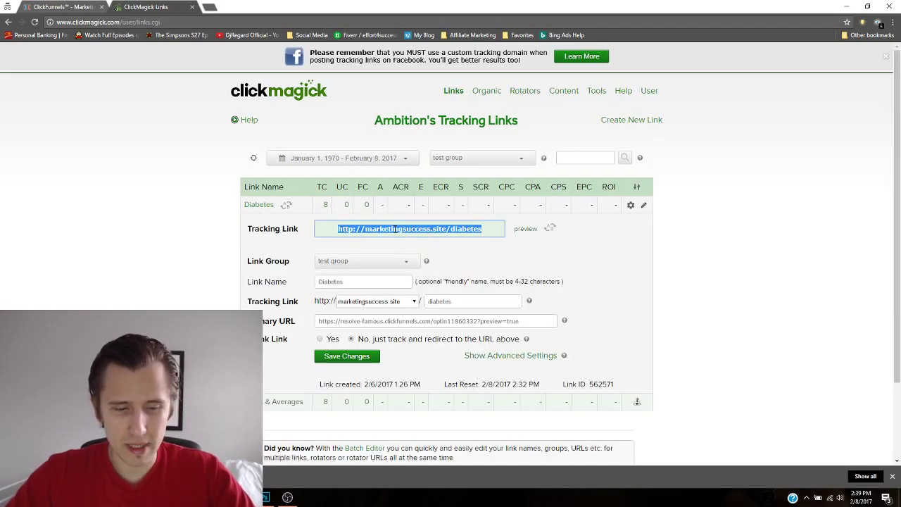
click(210, 7)
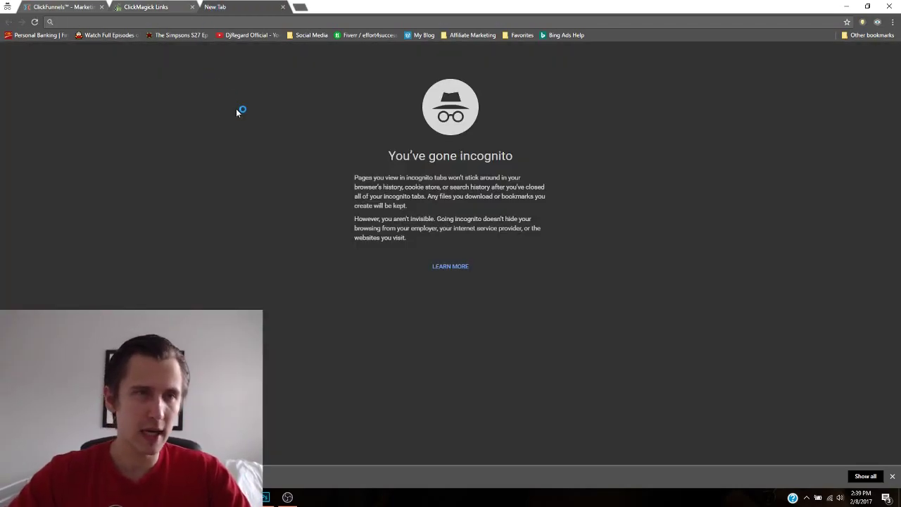
key(ctrl+v)
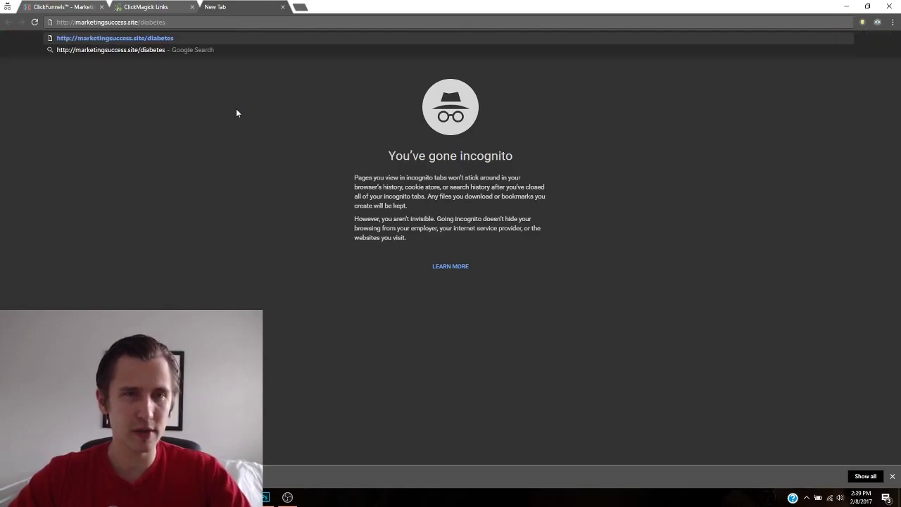
key(Return)
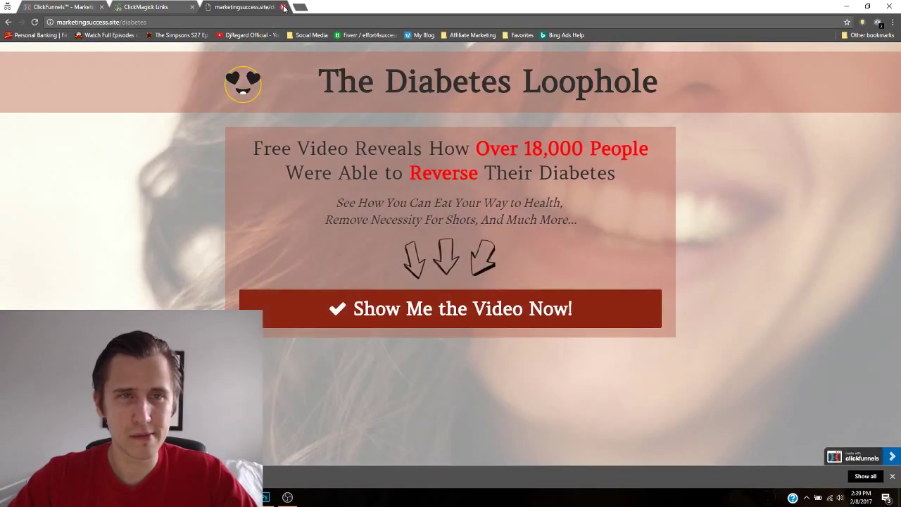
click(283, 7)
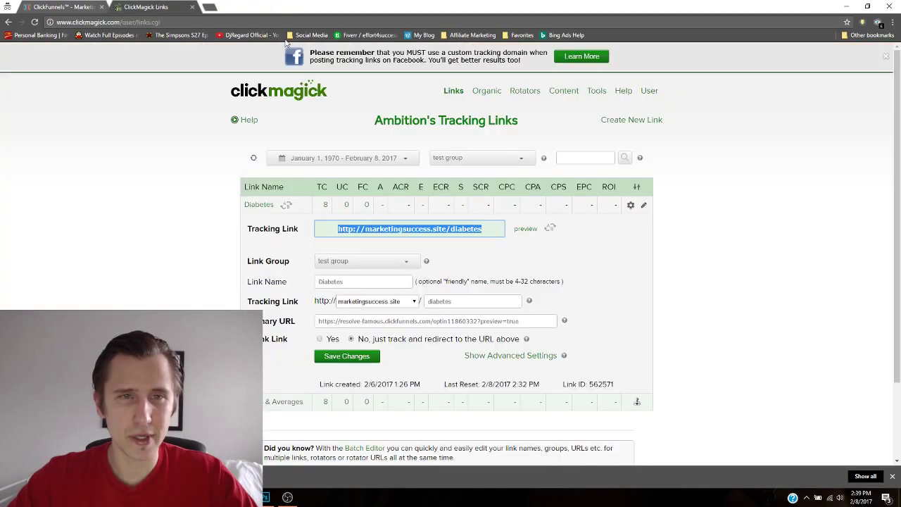
click(252, 160)
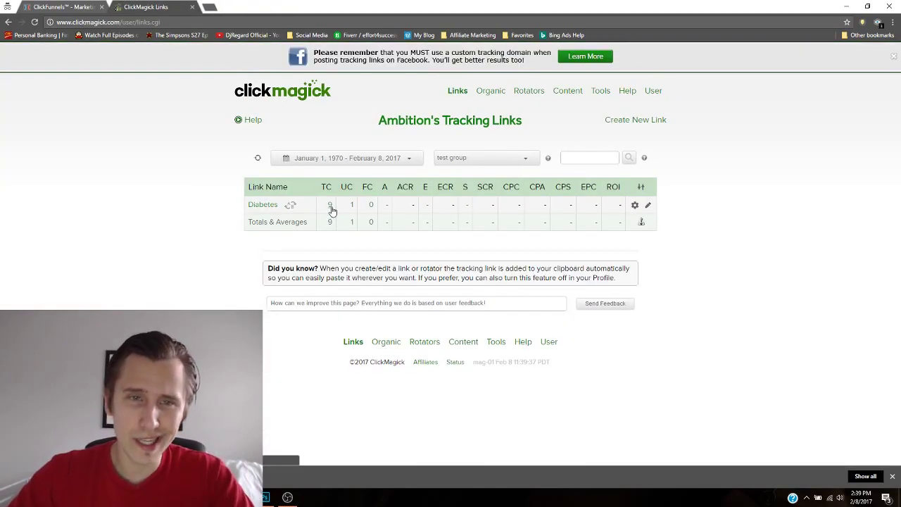
- Expand the Diabetes split-test stats and highlight the facebook-ad1 sub-ID with 2 clicks
click(329, 206)
scroll(296, 273, down, 2)
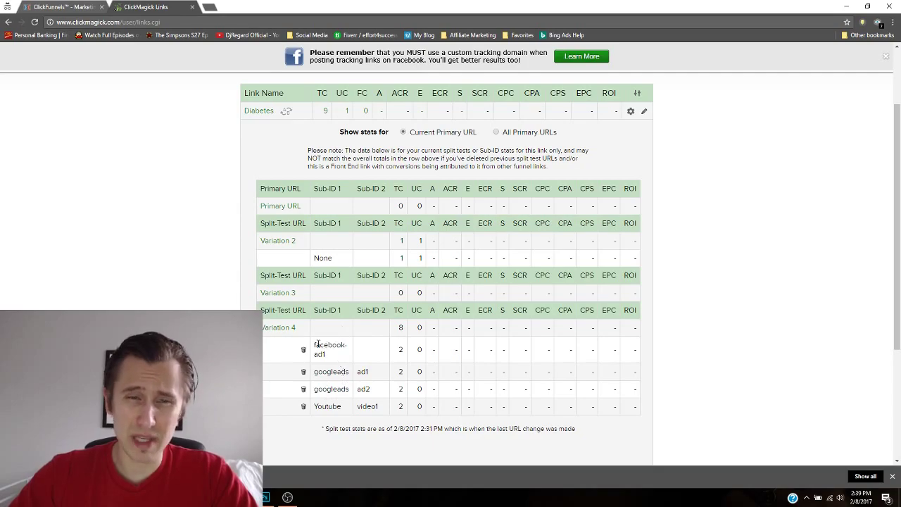
drag(318, 344, 388, 411)
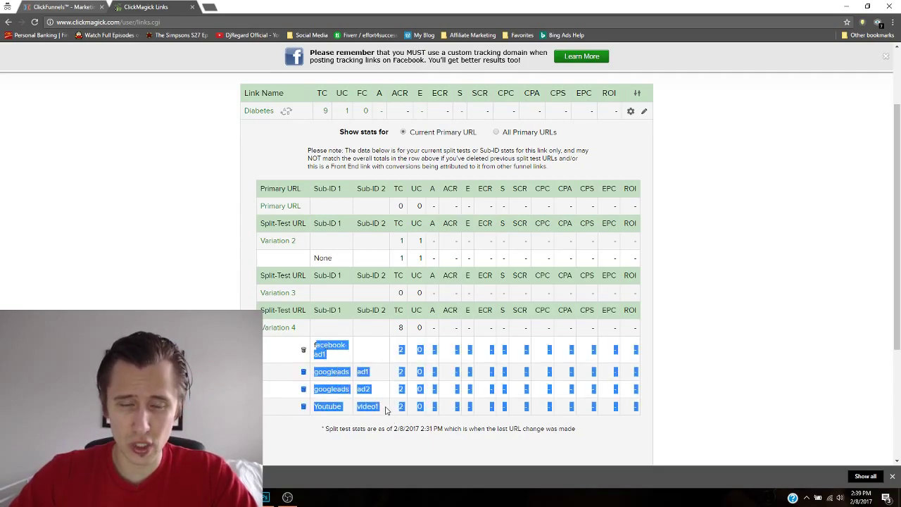
click(360, 344)
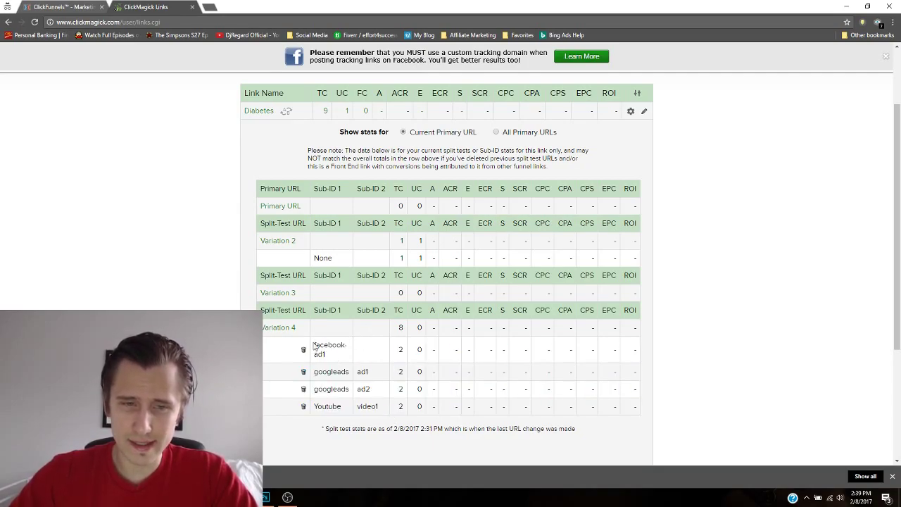
drag(314, 345, 324, 354)
double_click(401, 349)
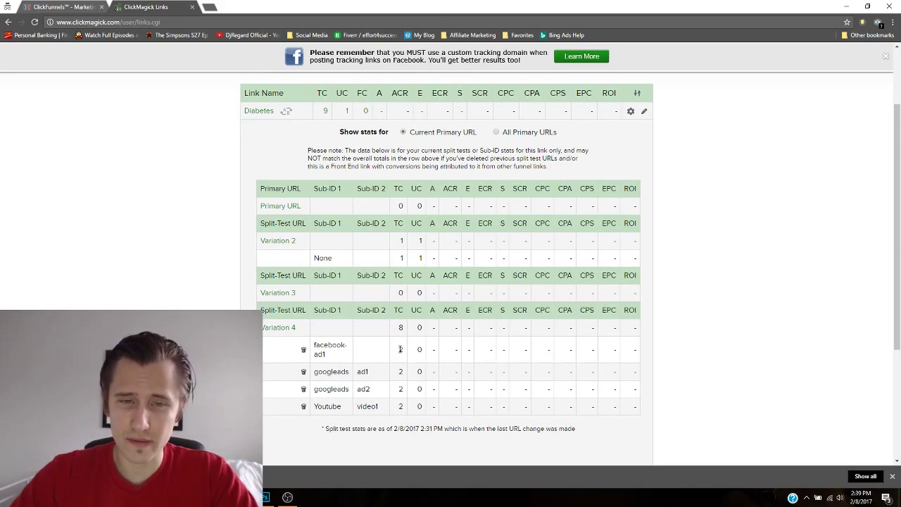
- Highlight the googleads ad1/ad2 and Youtube video1 sub-ID rows, each with 2 clicks
drag(315, 375, 369, 391)
double_click(401, 372)
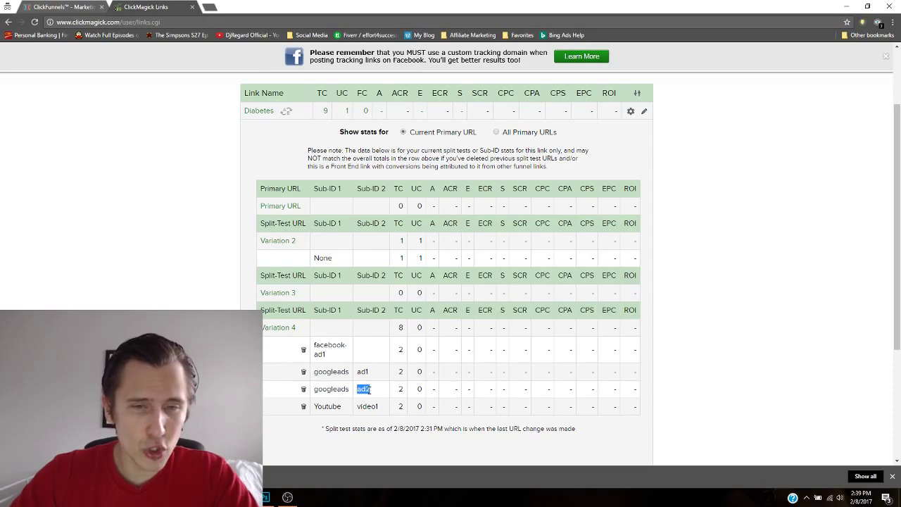
double_click(401, 390)
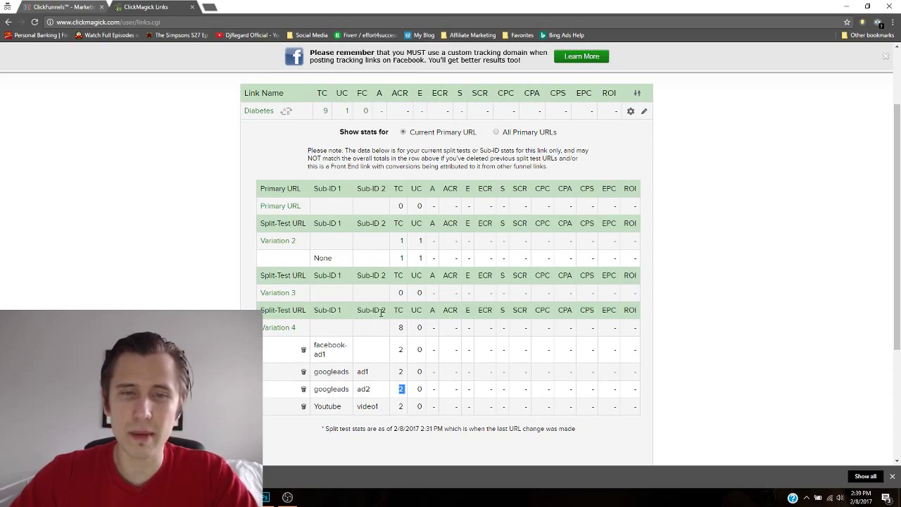
scroll(521, 295, up, 1)
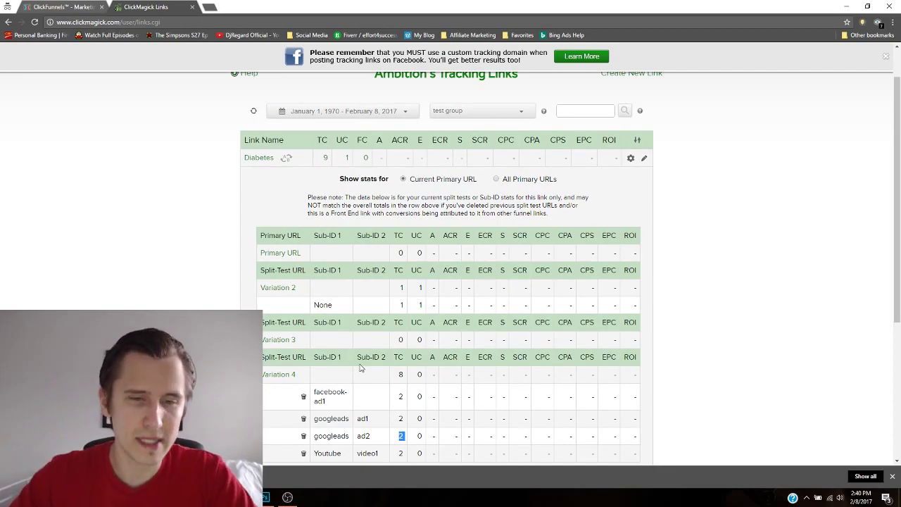
scroll(356, 373, down, 1)
double_click(327, 407)
double_click(367, 406)
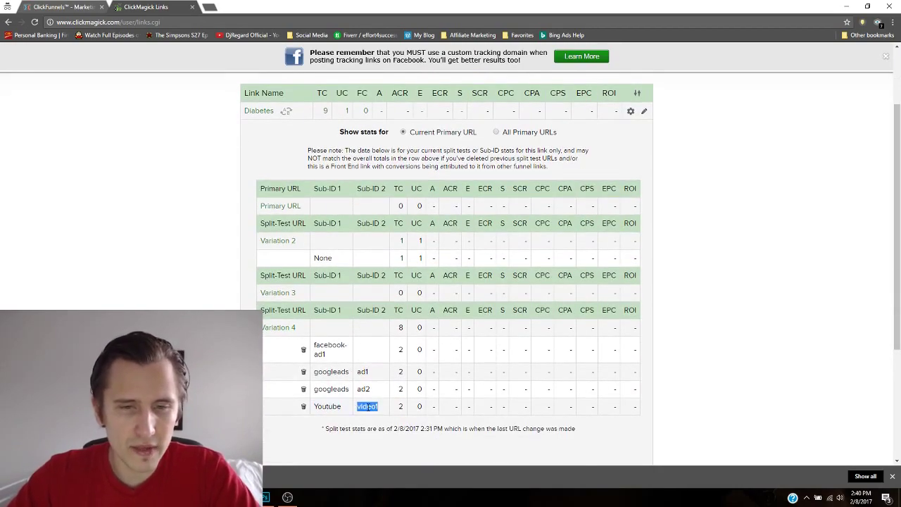
click(401, 407)
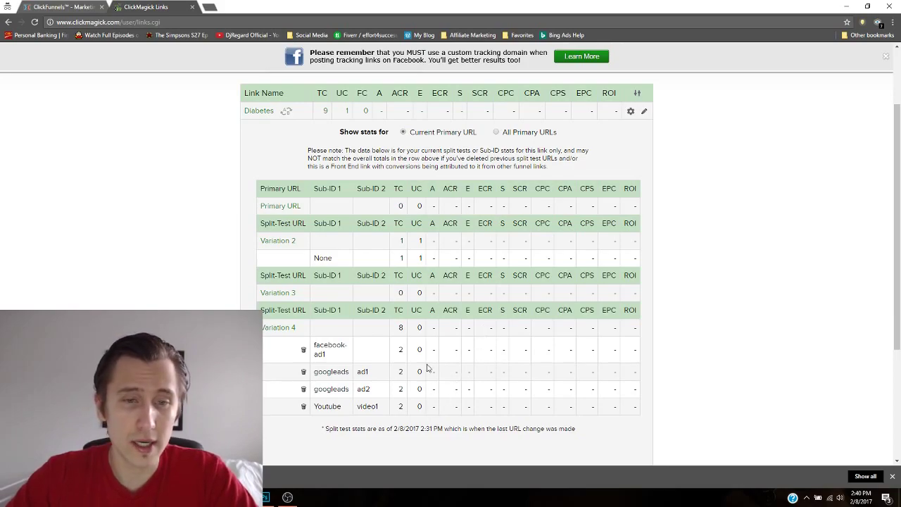
scroll(423, 366, up, 2)
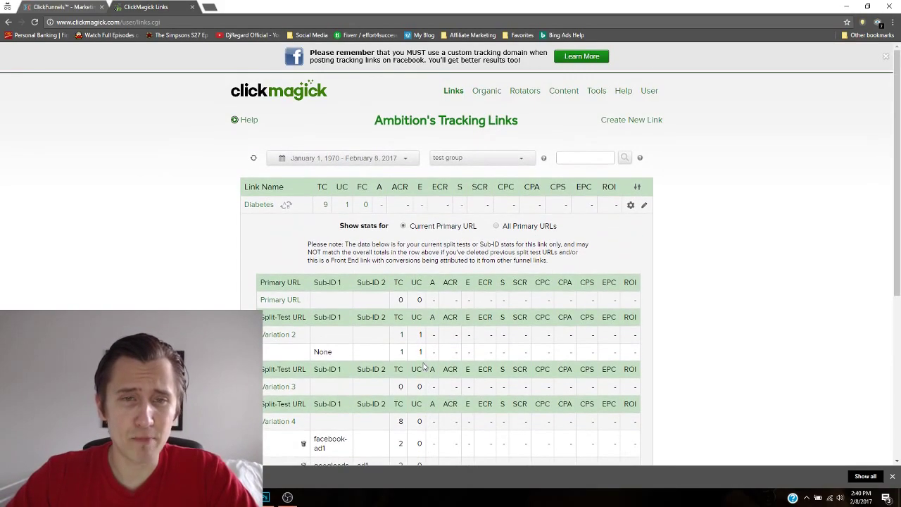